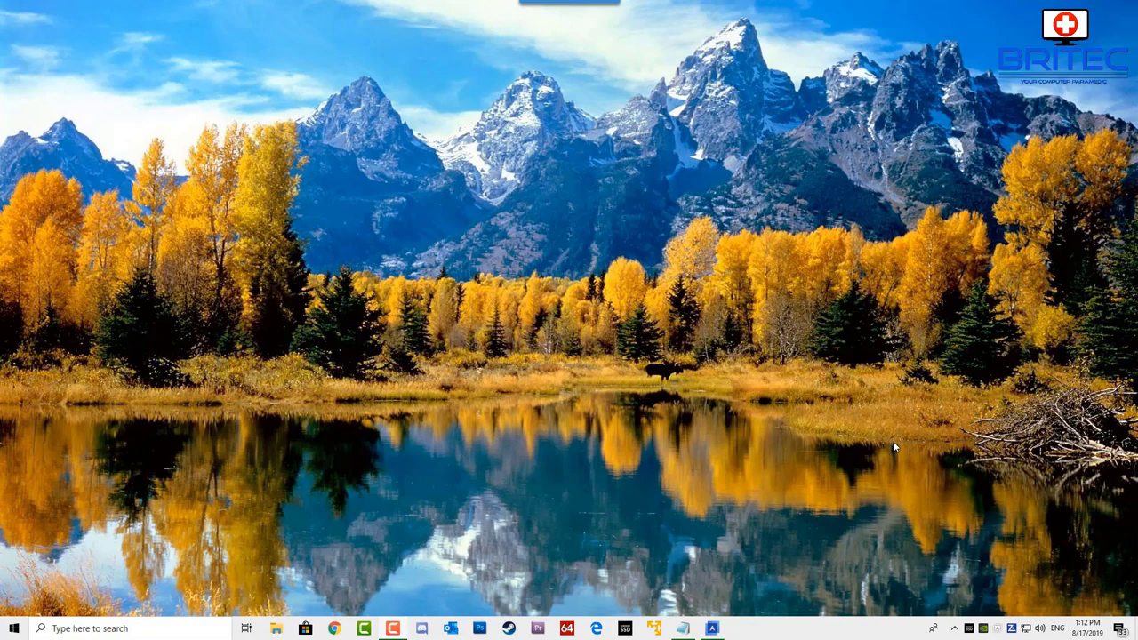
Open Acronis True Image and change the backup destination from Acronis Cloud
click(712, 628)
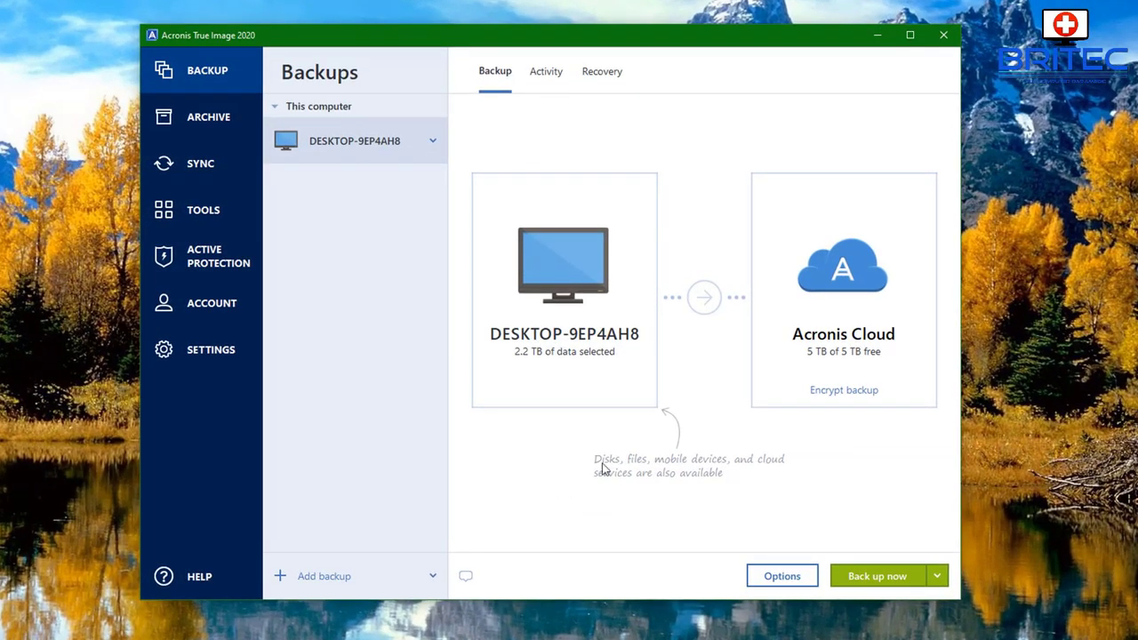
mouse_move(826, 334)
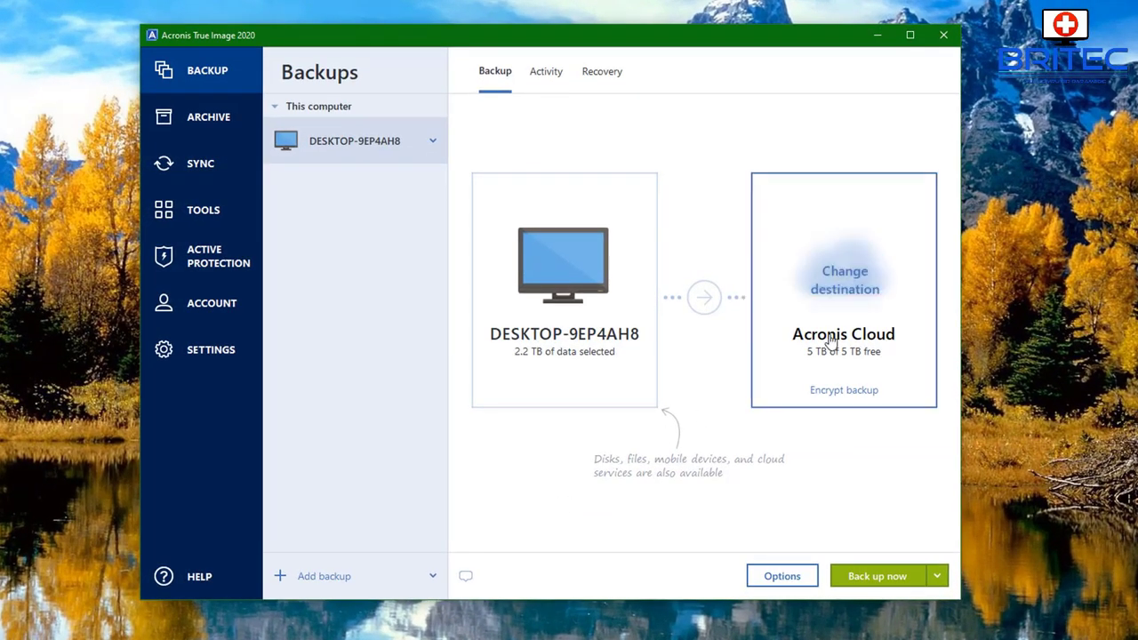
click(851, 296)
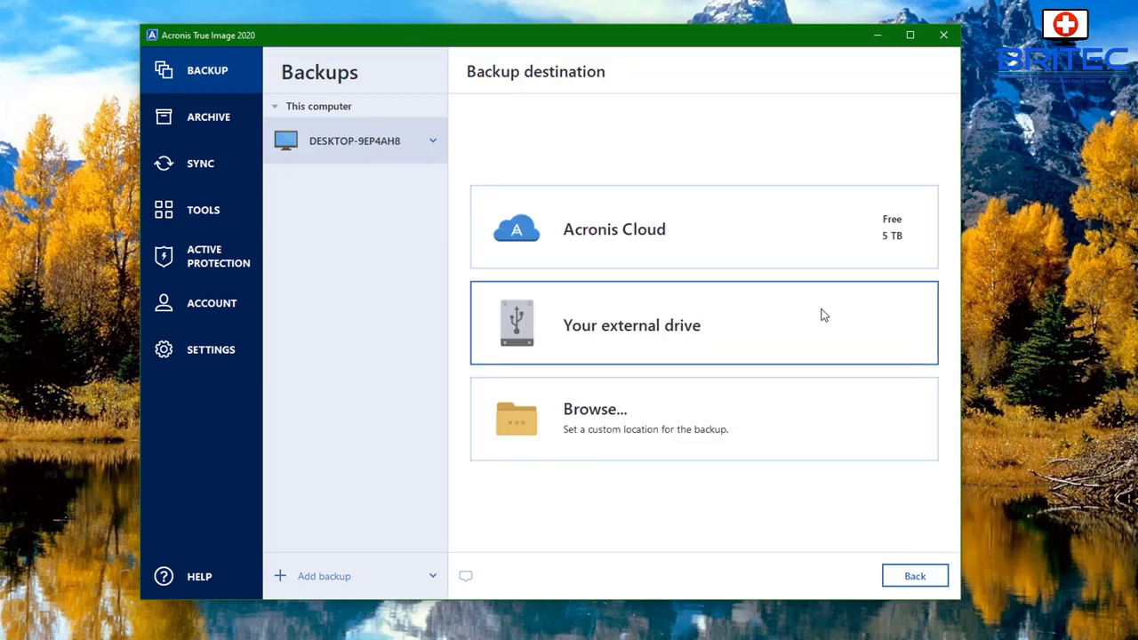
Browse the Network locations and pick the OFFICENAS device as the custom backup location
click(677, 432)
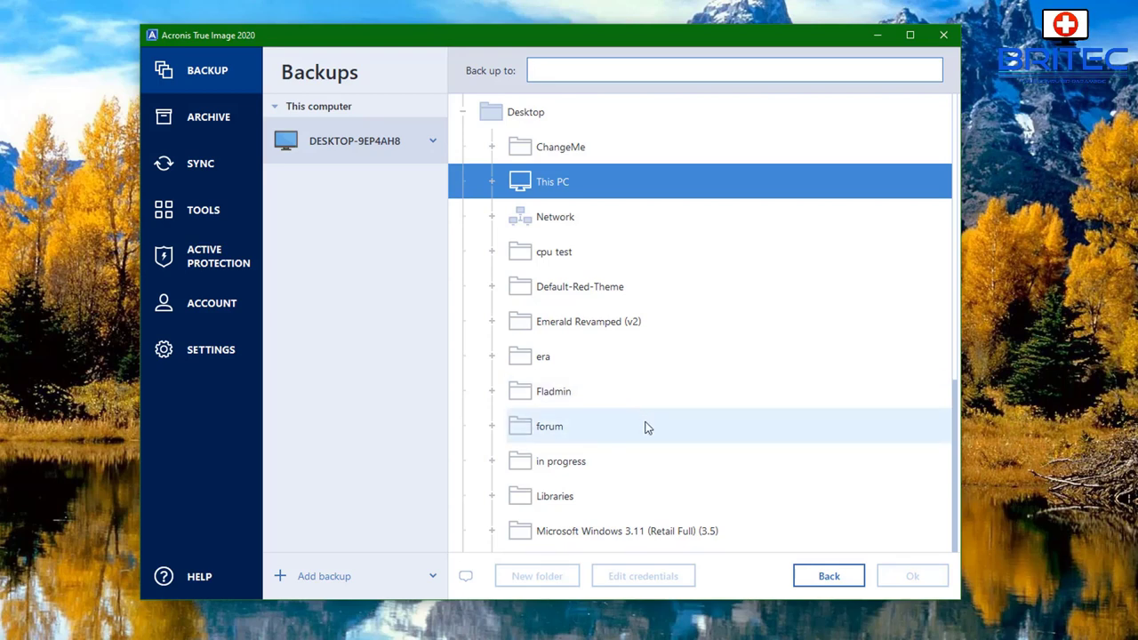
click(544, 221)
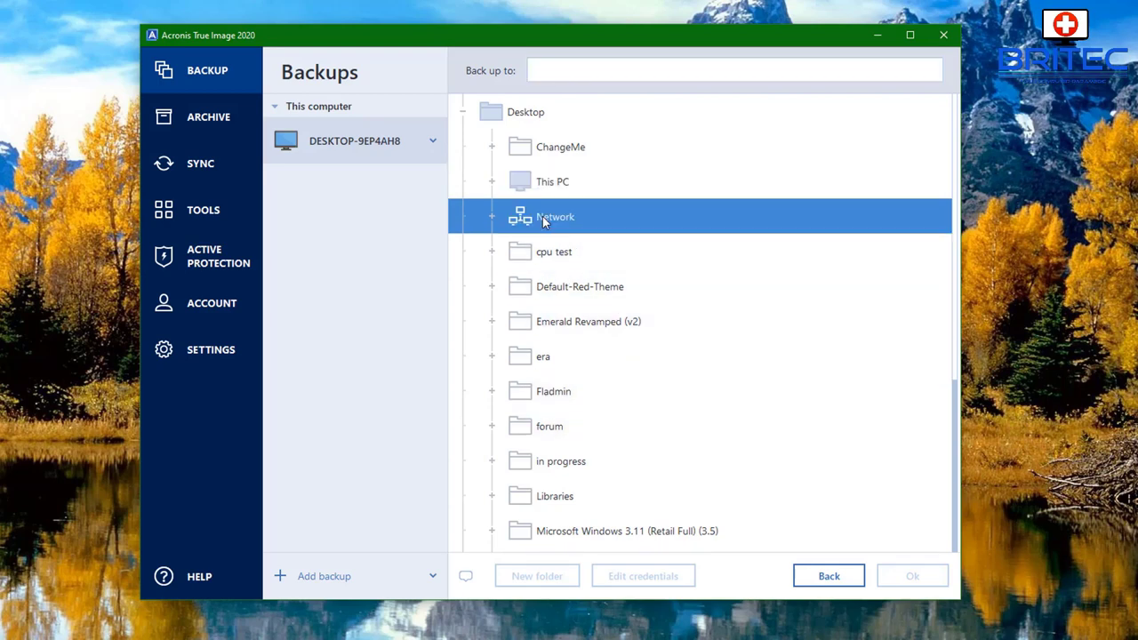
double_click(544, 222)
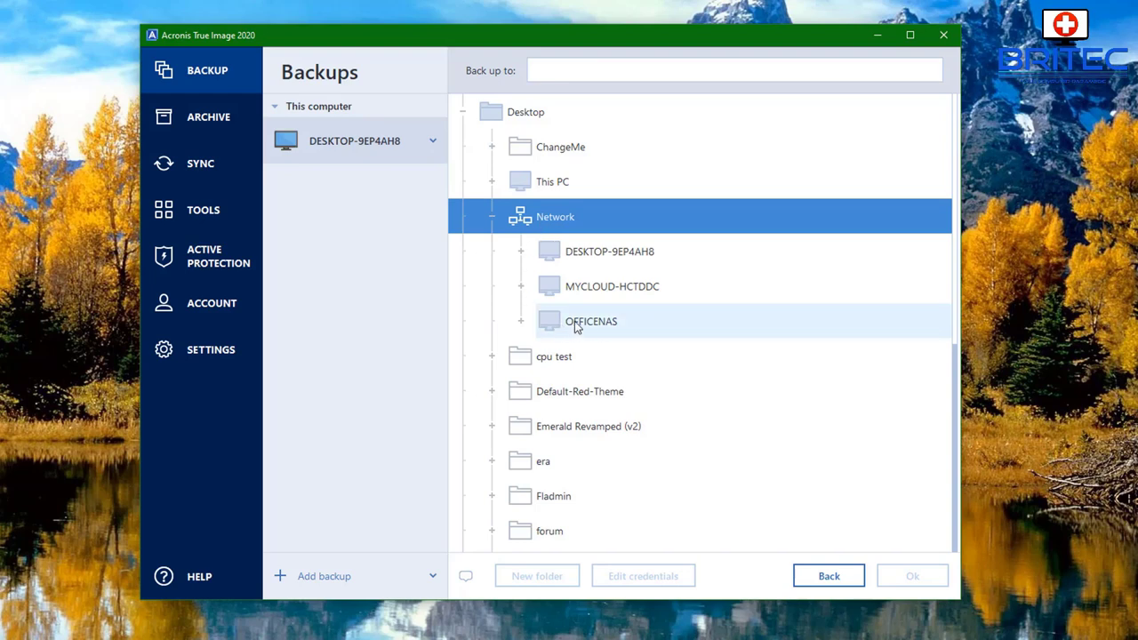
click(576, 327)
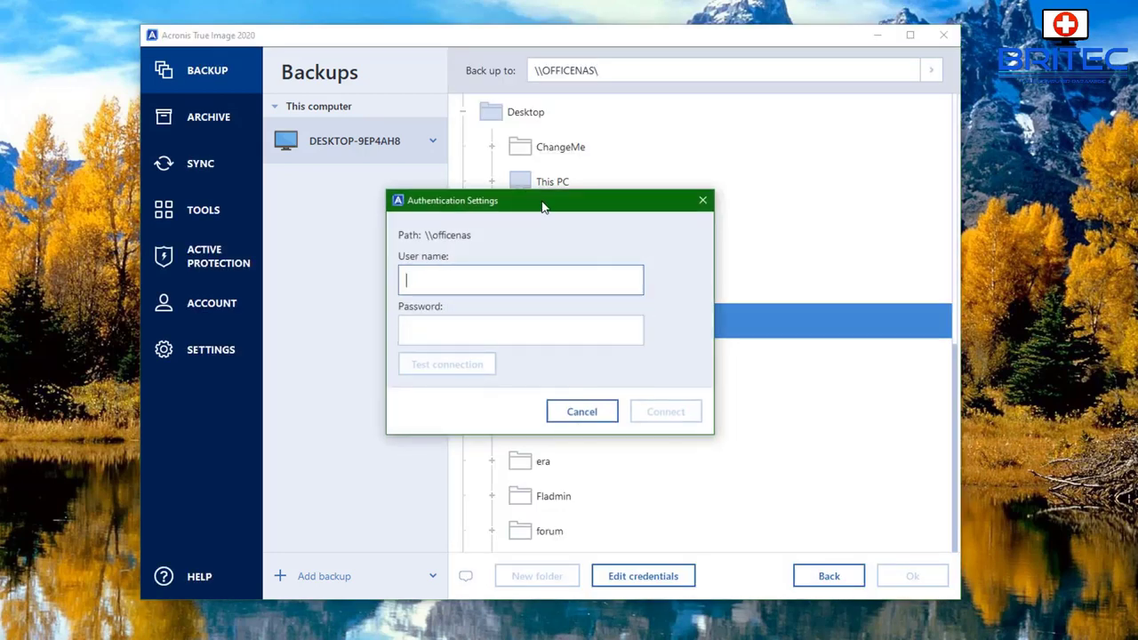
Move the Authentication Settings dialog aside, enter the NAS user name and password, and connect
drag(542, 203, 598, 217)
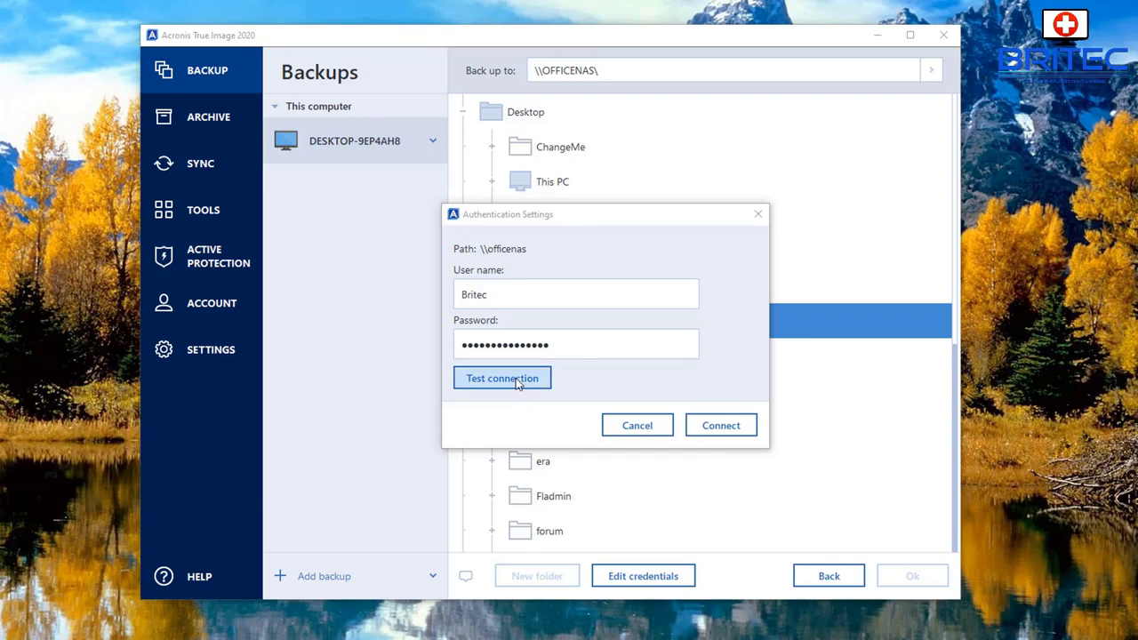
click(723, 427)
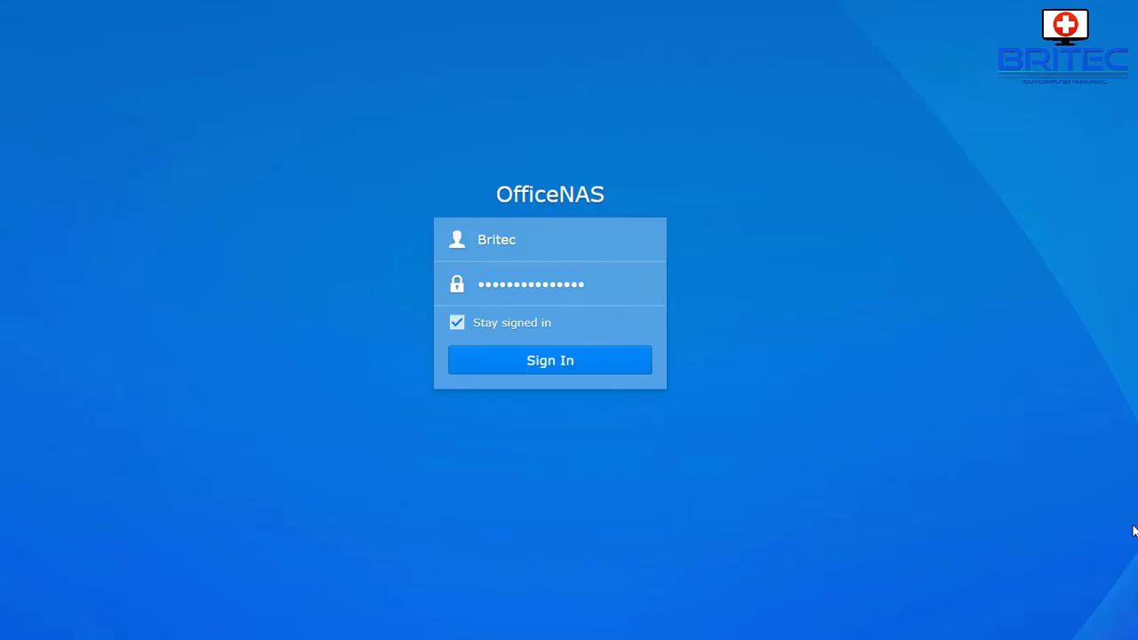
Sign in to OfficeNAS DSM, close the Help window, and open File Station on My Stuff
click(558, 362)
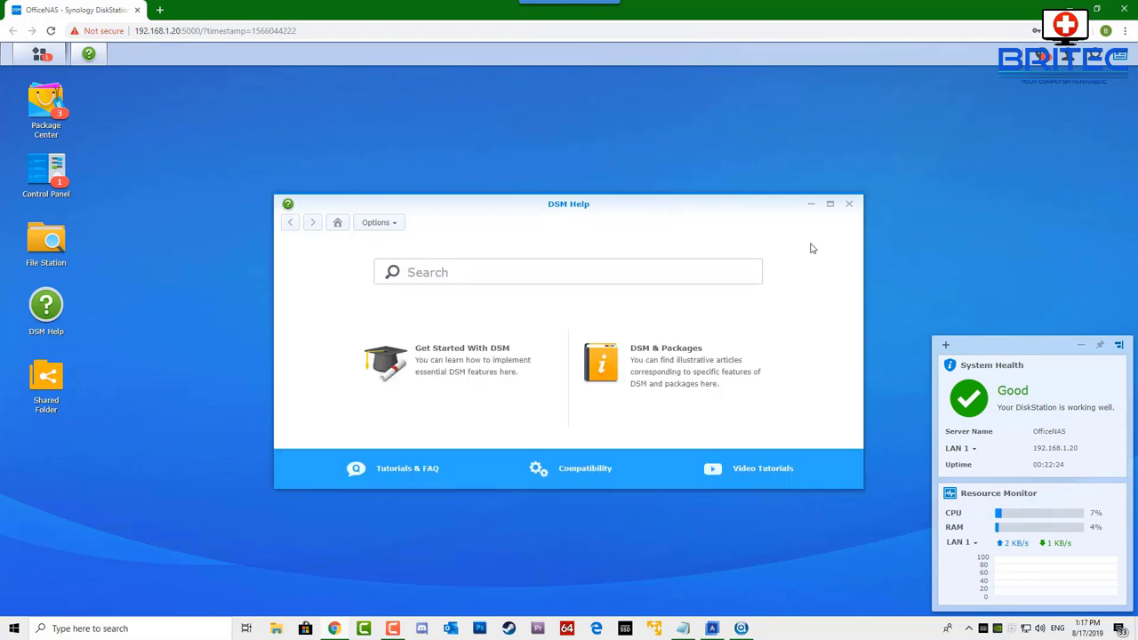
click(849, 204)
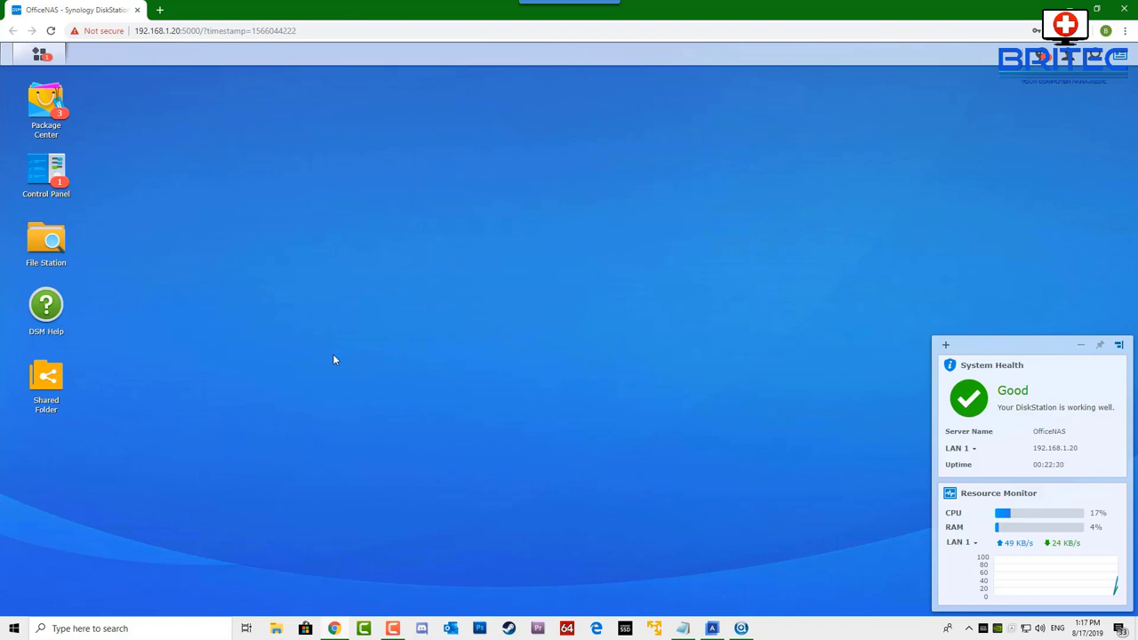
click(37, 249)
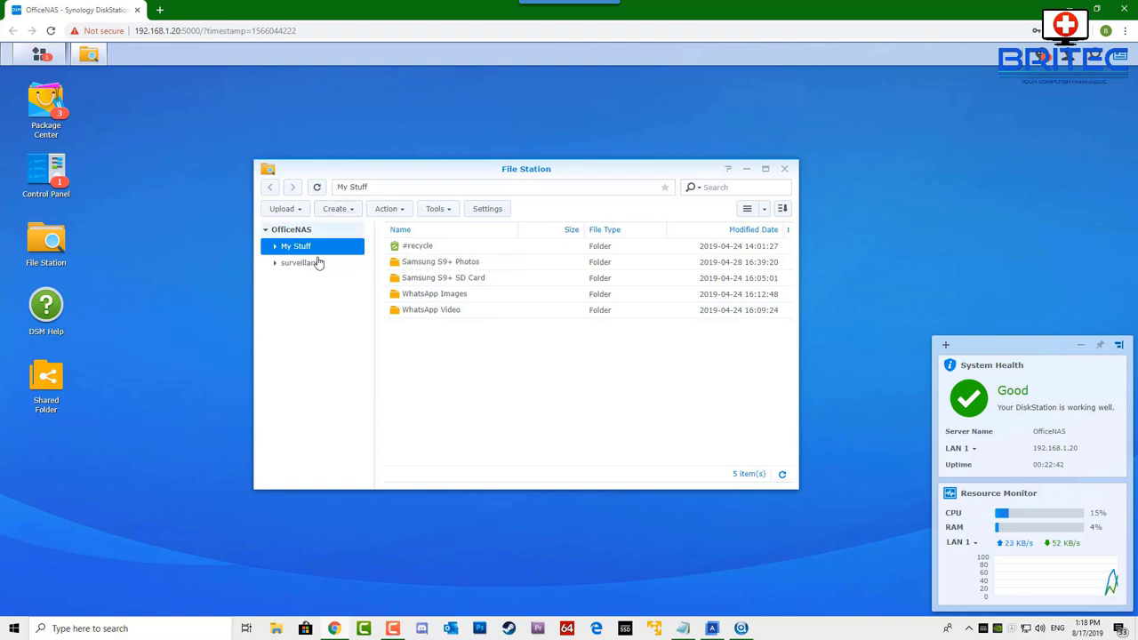
Create a folder named 'PC Backup Acronis' inside My Stuff in File Station
click(349, 210)
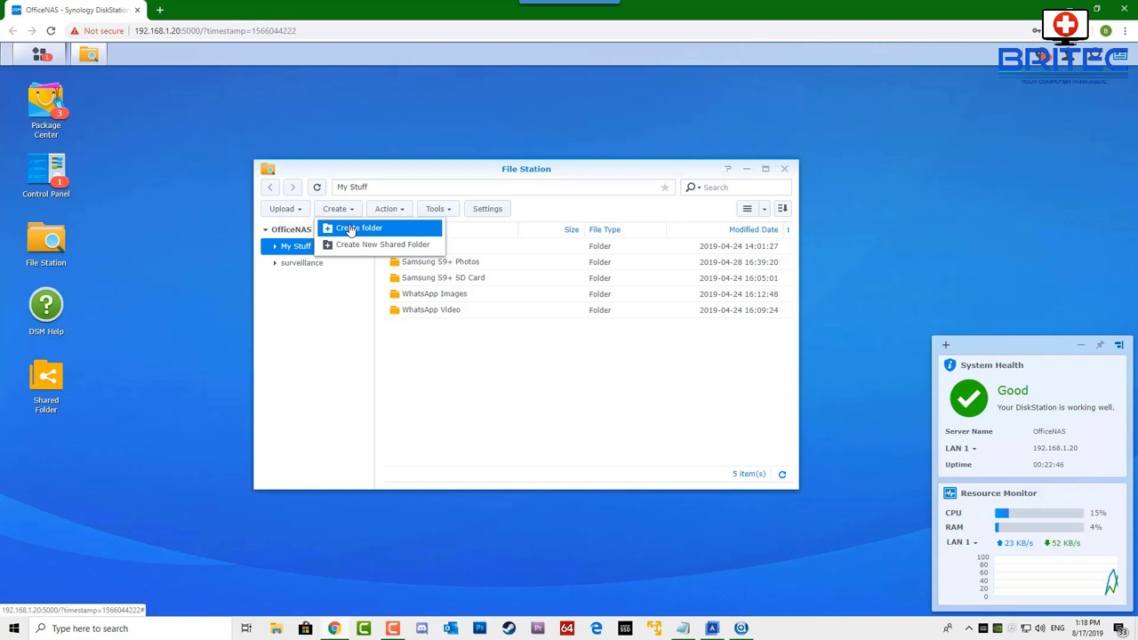
click(351, 230)
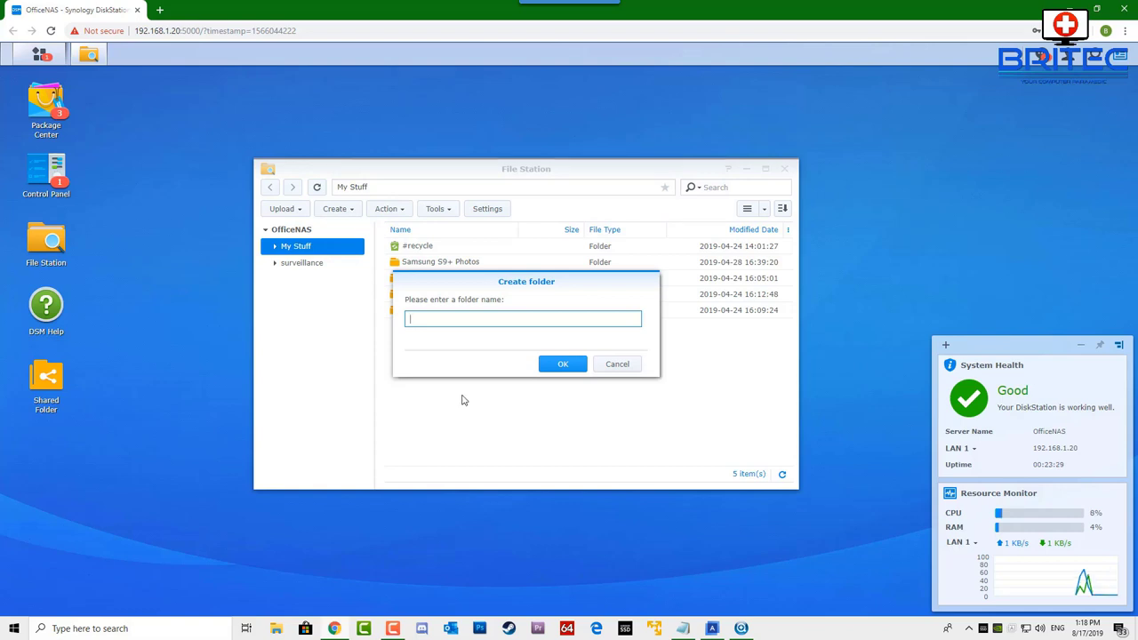
text(PC Backup)
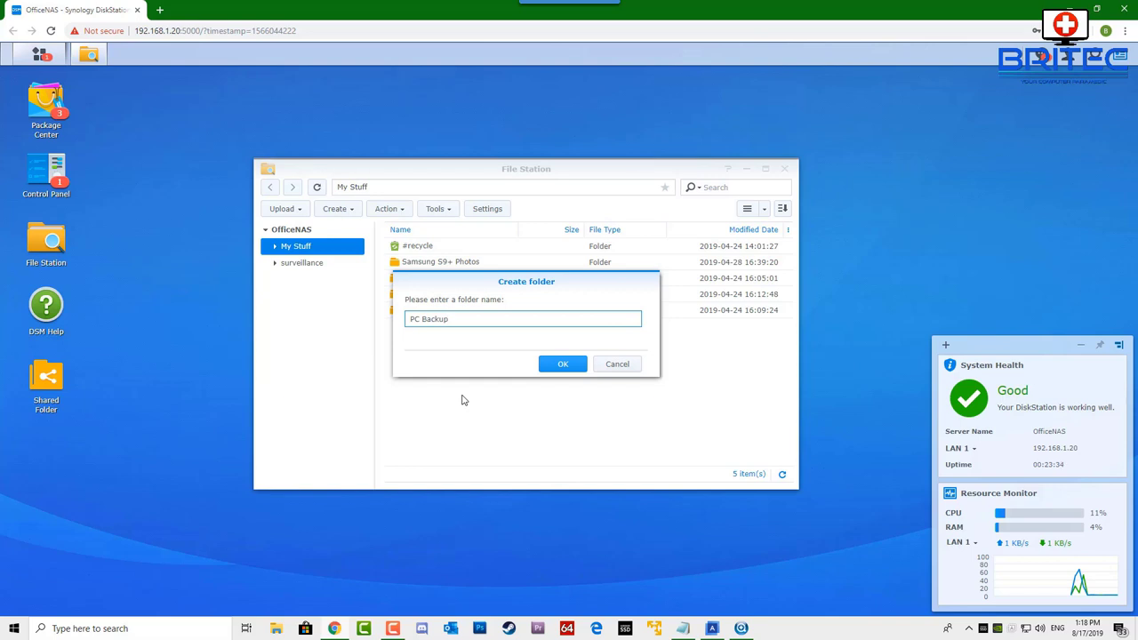
text( Acronis)
click(563, 363)
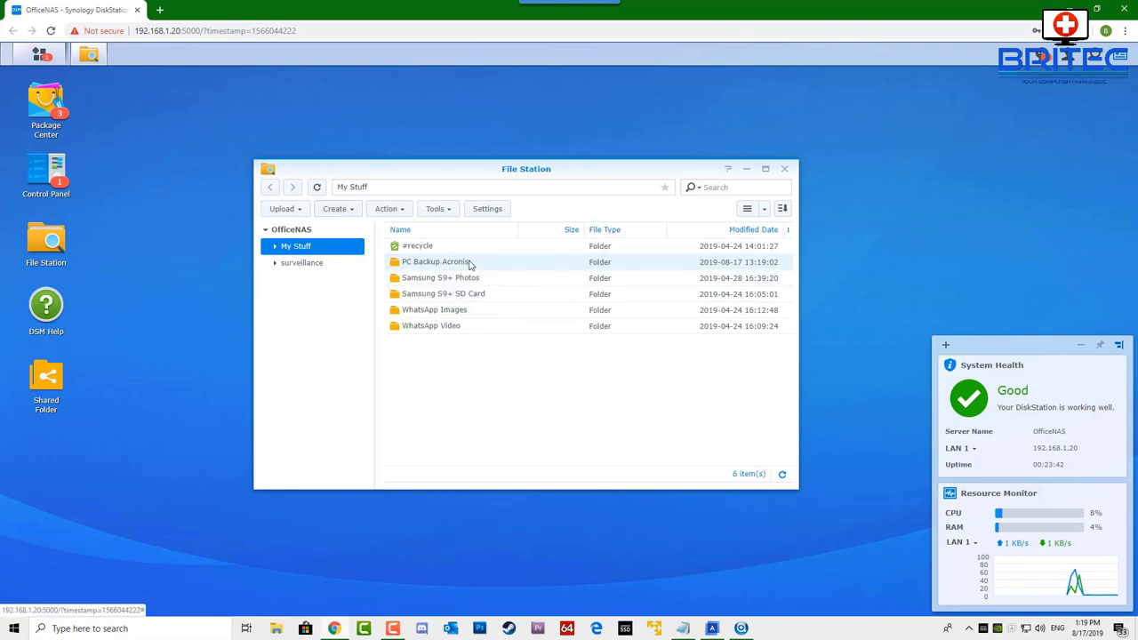
Open the new PC Backup Acronis folder, then minimize Synology Assistant to return to Acronis
double_click(470, 263)
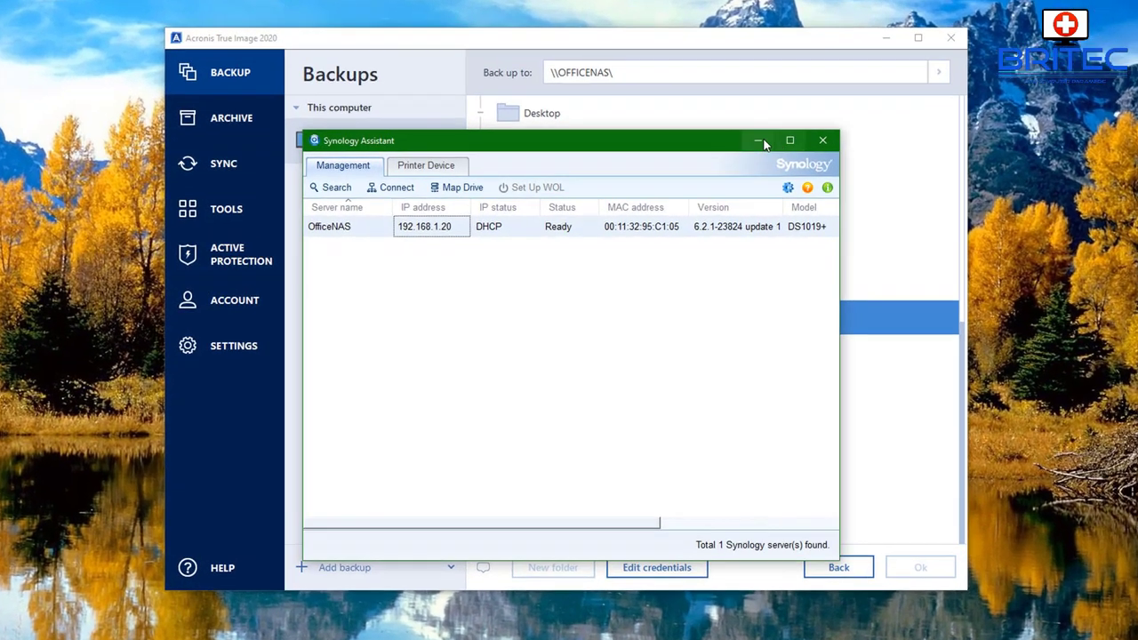
click(728, 158)
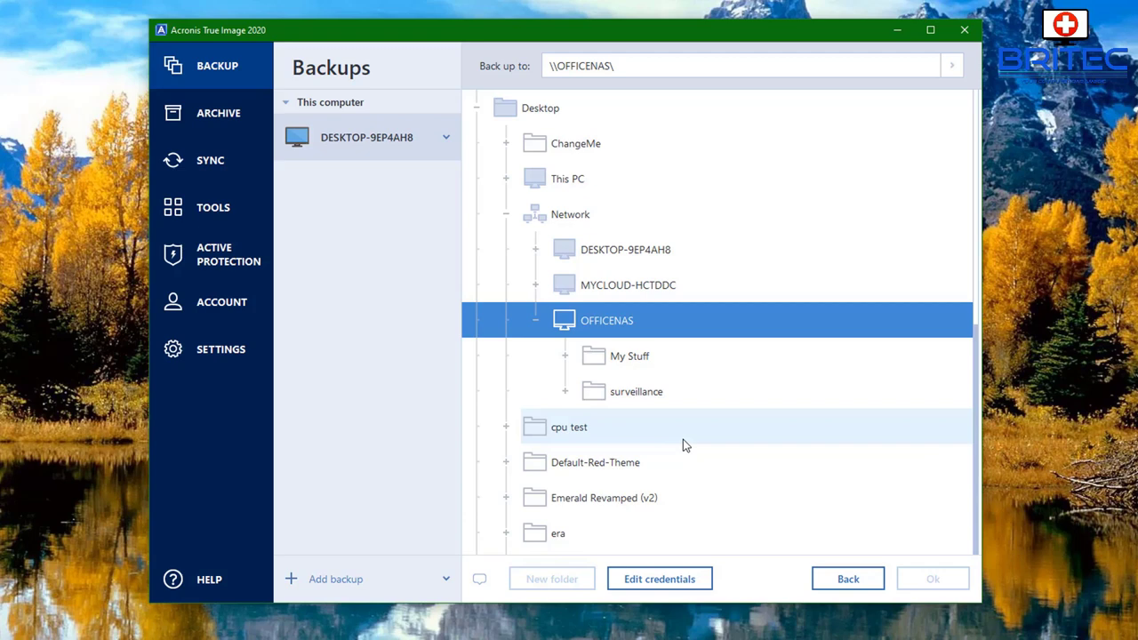
Set the backup destination to Network > OFFICENAS > My Stuff > PC Backup Acronis
click(847, 579)
click(641, 419)
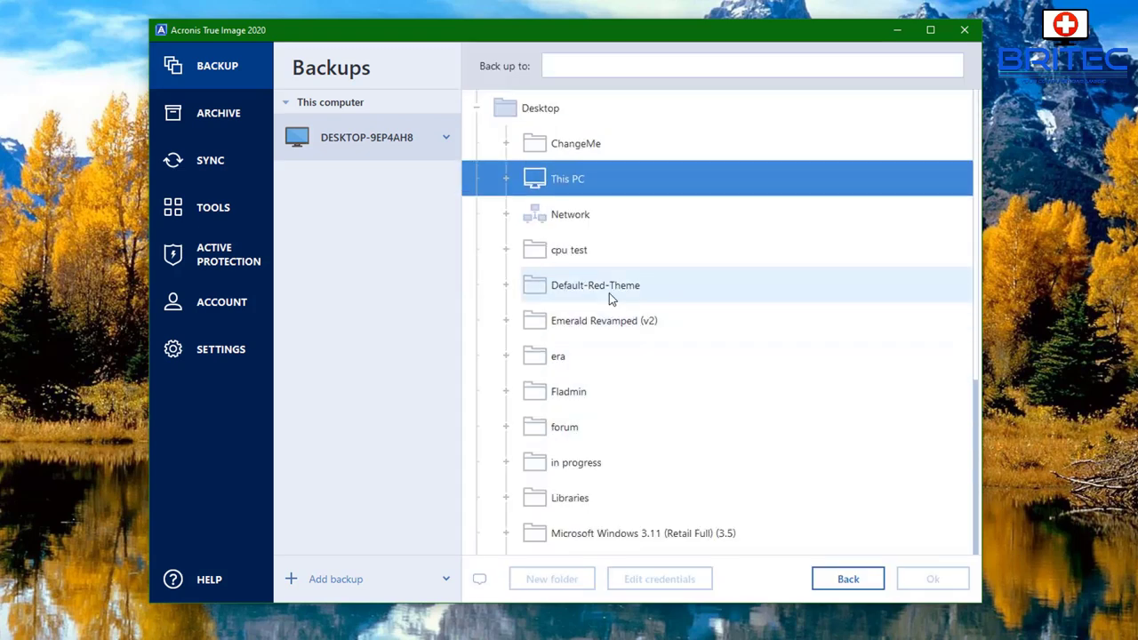
click(509, 216)
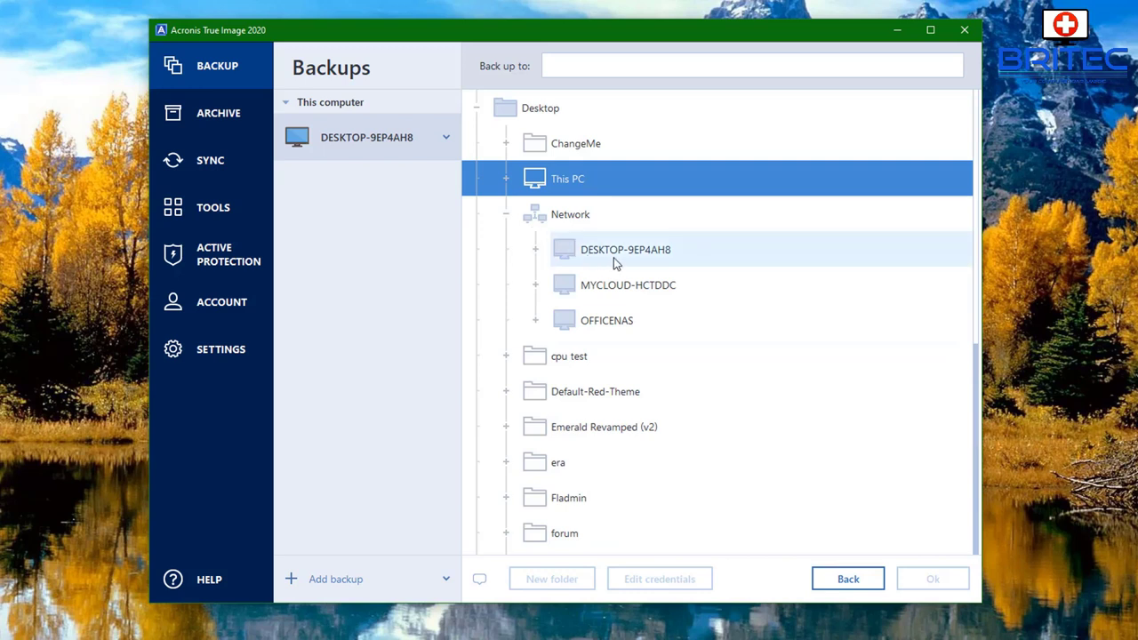
click(610, 321)
double_click(605, 326)
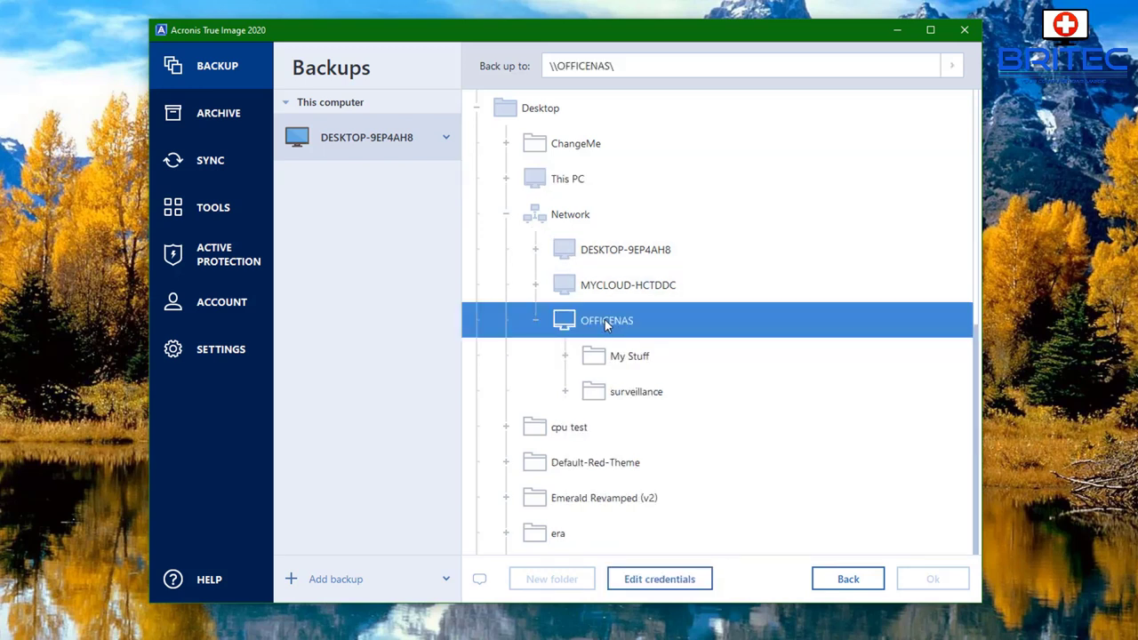
click(565, 357)
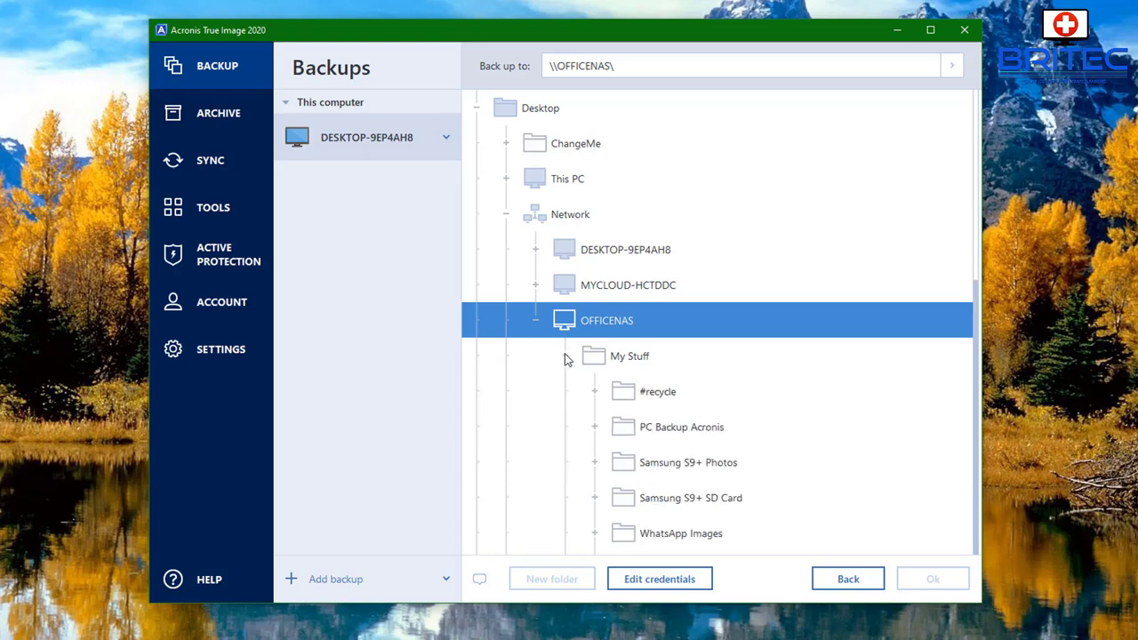
click(677, 428)
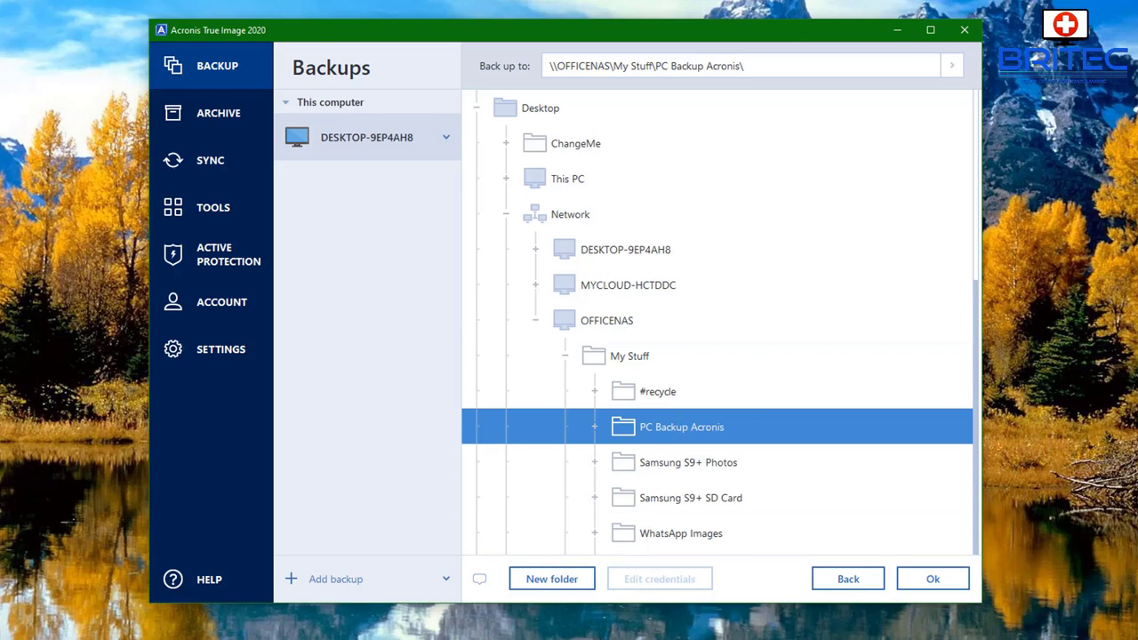
click(932, 579)
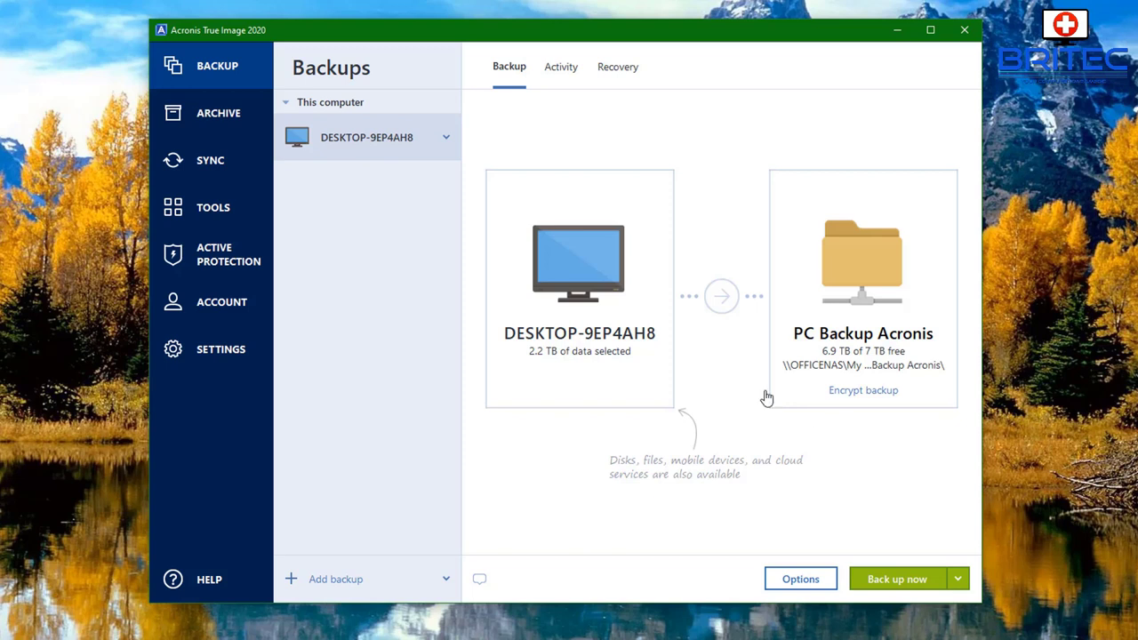
Switch the source to Files and folders and select everything in ChangeMe (269.8 GB)
mouse_move(571, 300)
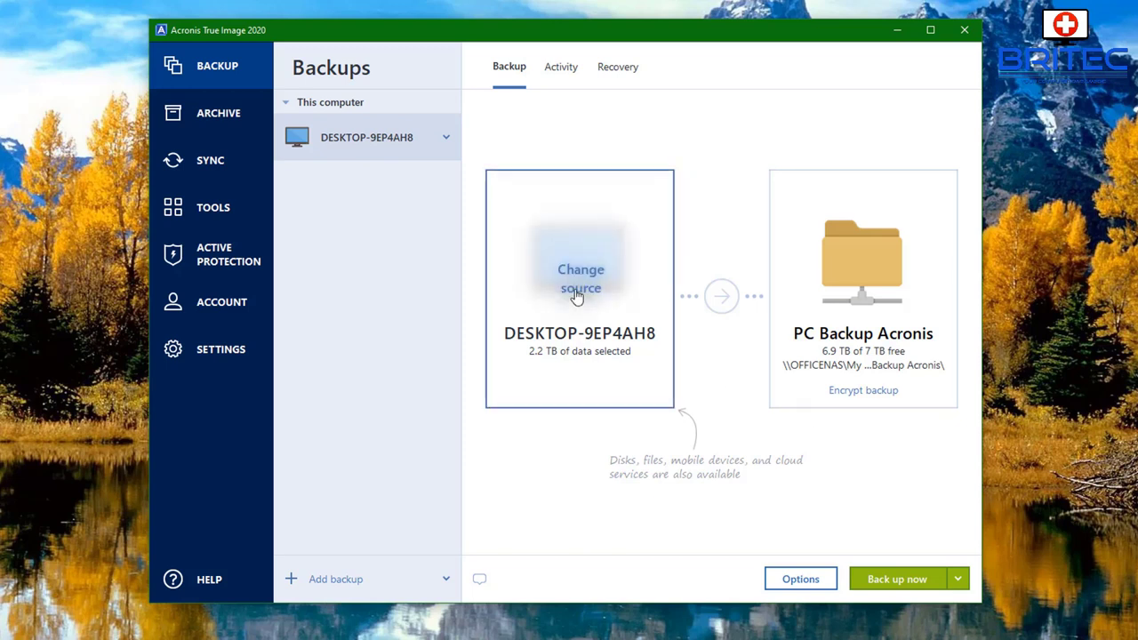
click(576, 296)
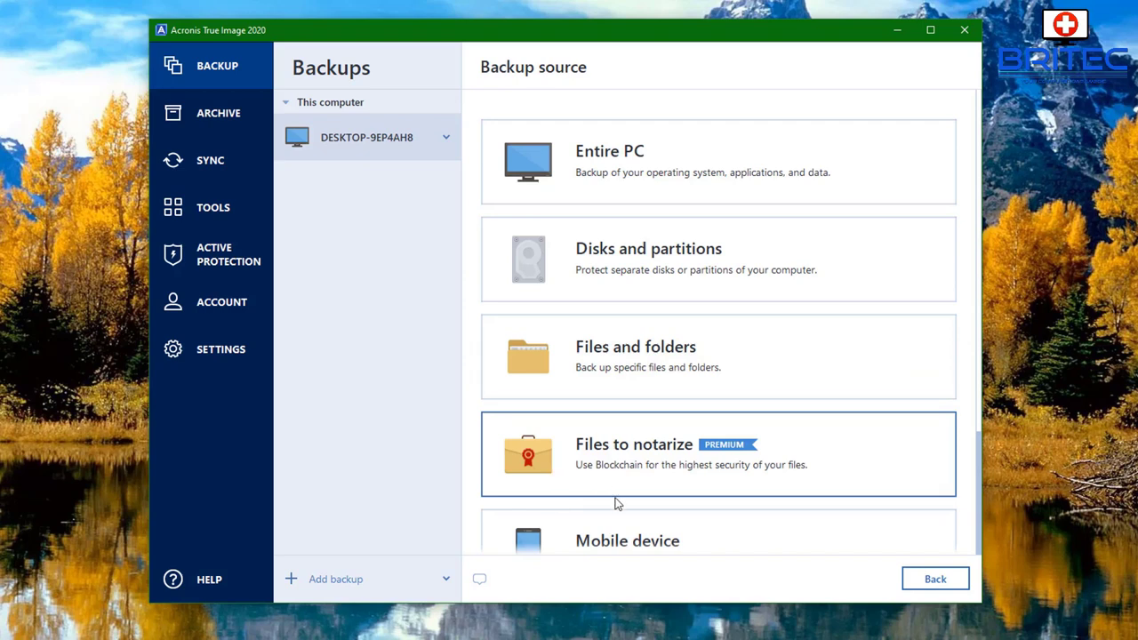
scroll(616, 496, down, 1)
scroll(616, 496, up, 1)
click(647, 355)
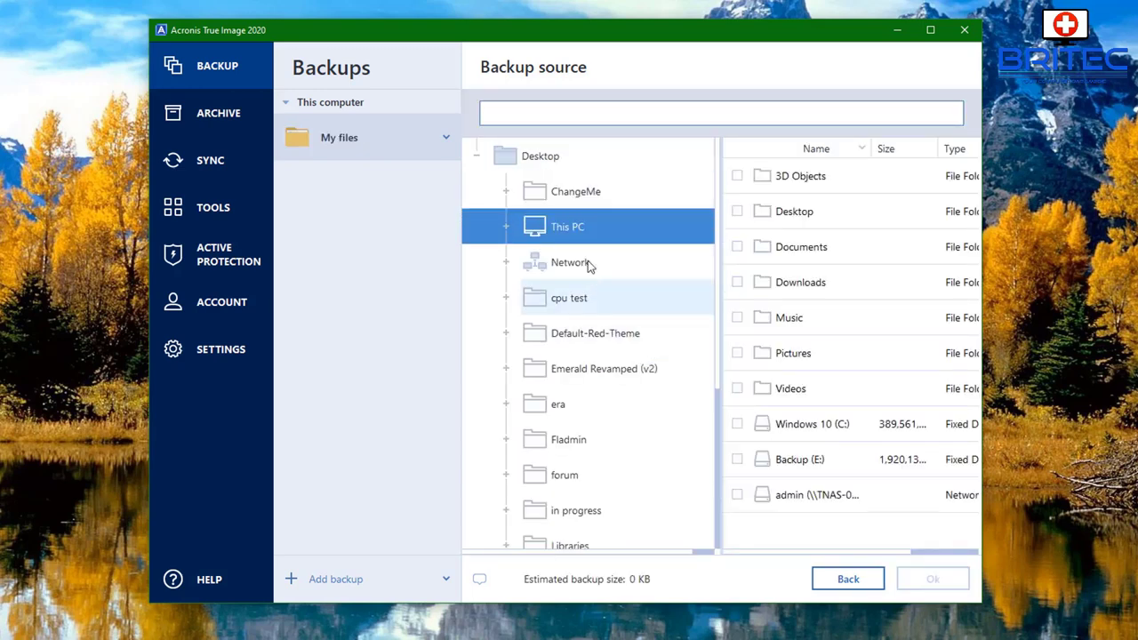
click(566, 194)
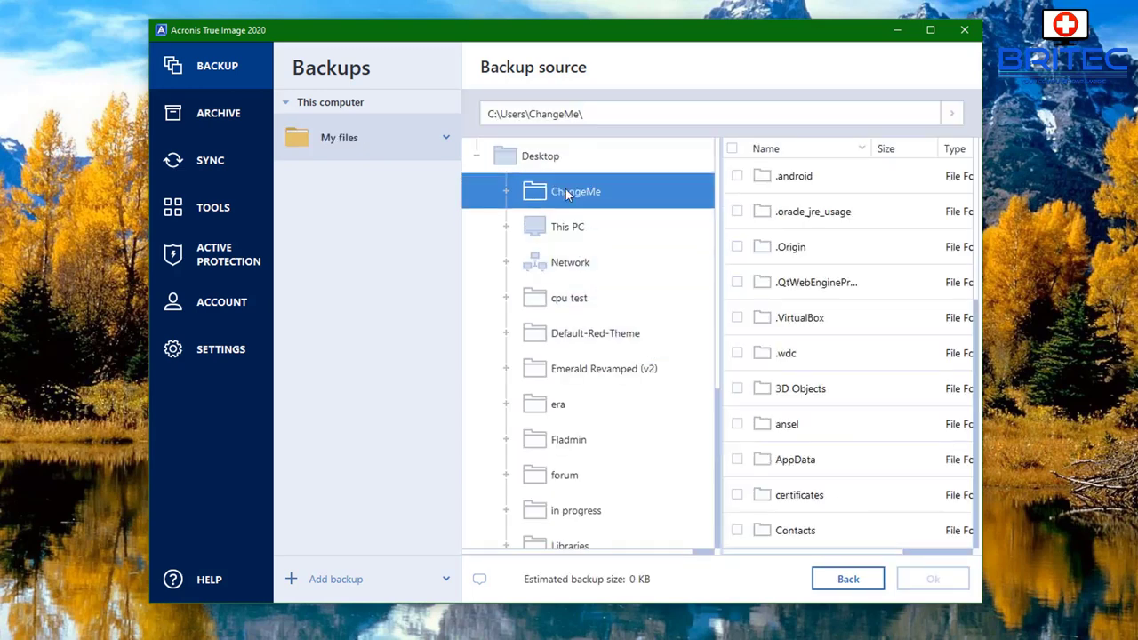
click(732, 149)
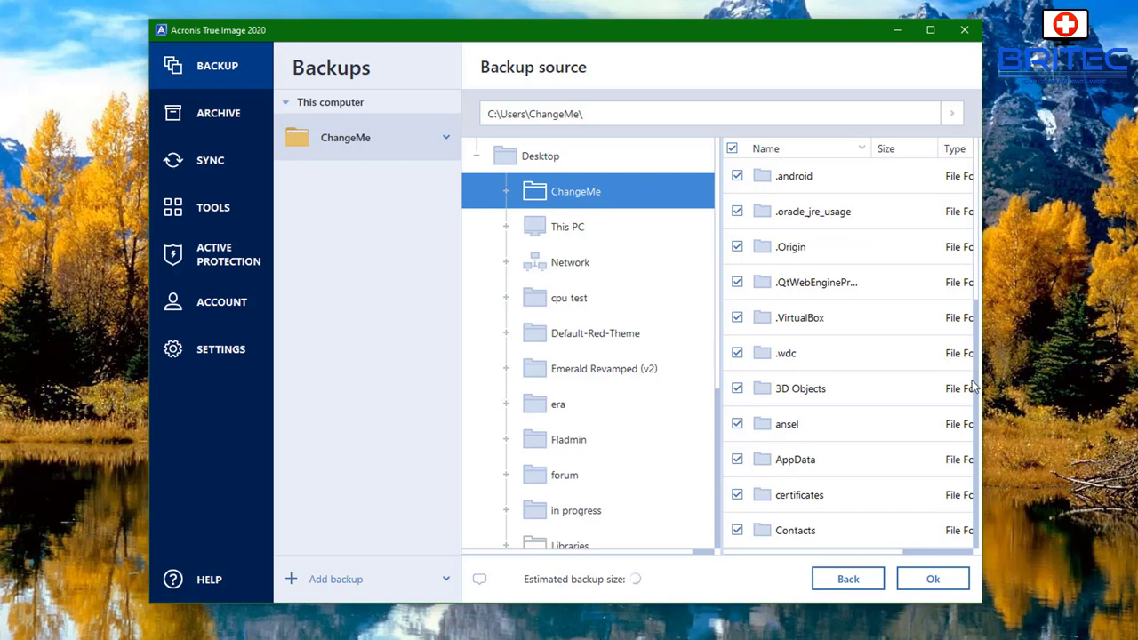
scroll(973, 381, down, 4)
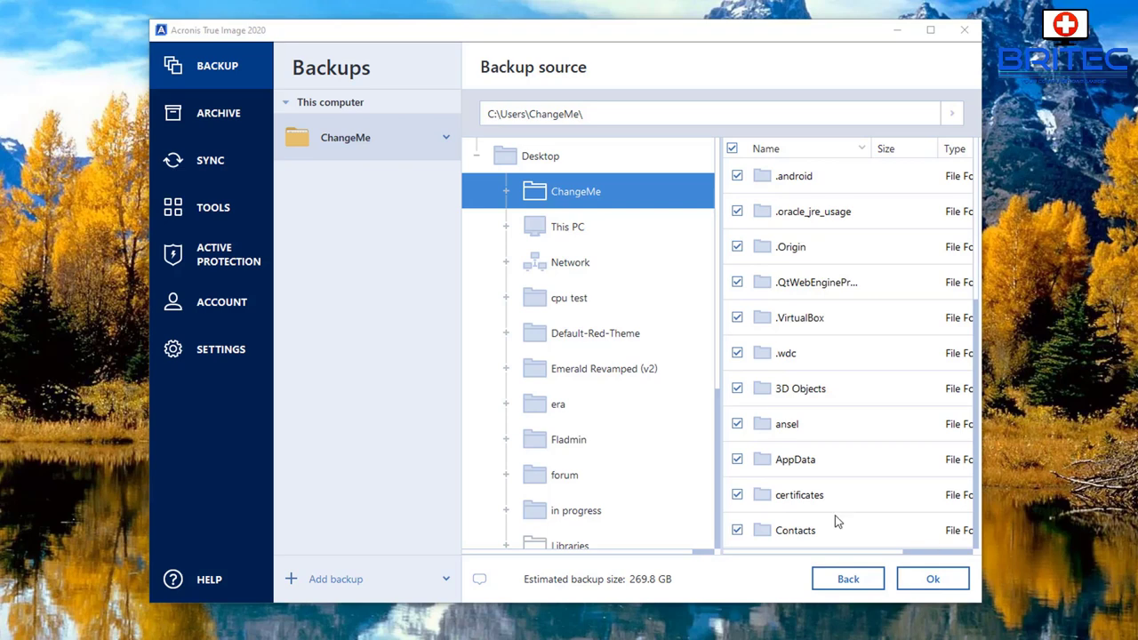
Confirm ChangeMe as the source, start the backup to the NAS, and minimize Acronis
click(934, 579)
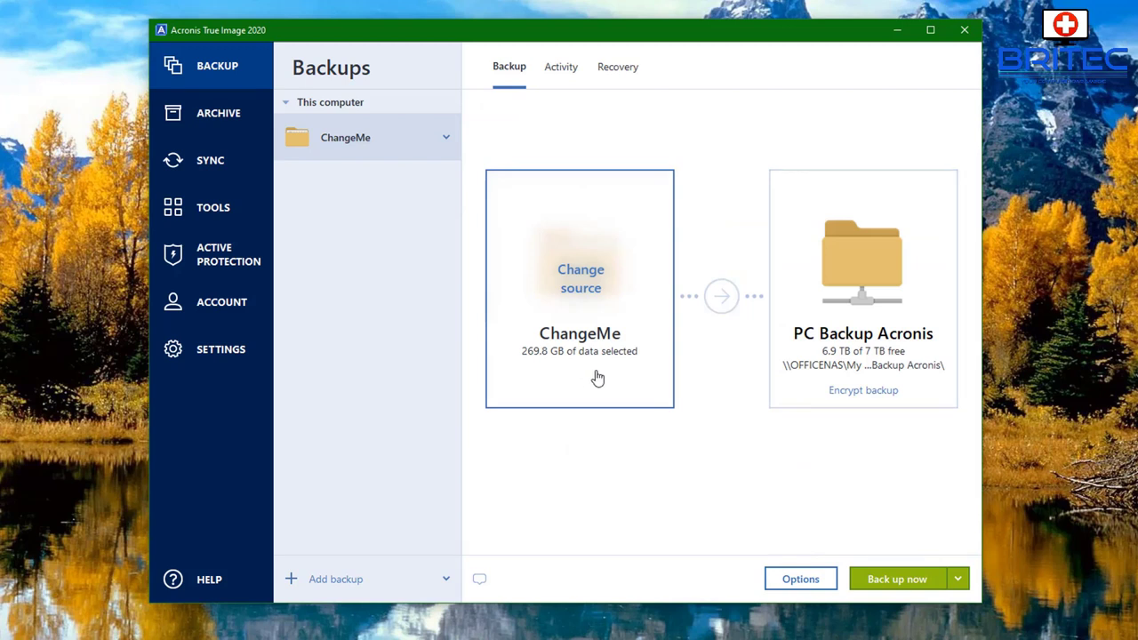
click(910, 579)
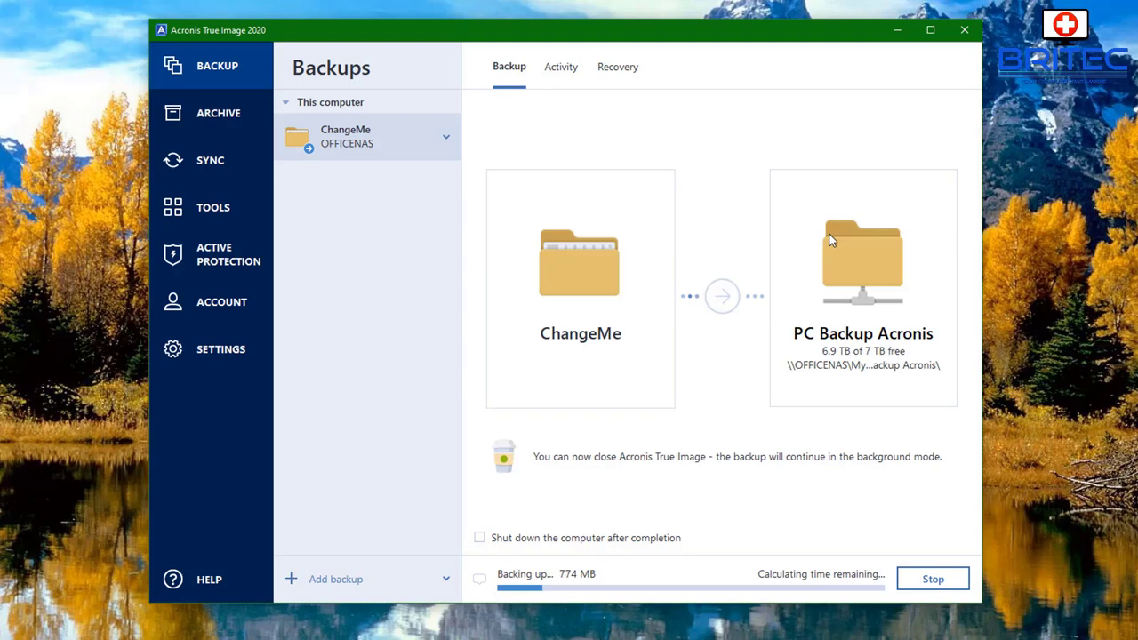
click(896, 30)
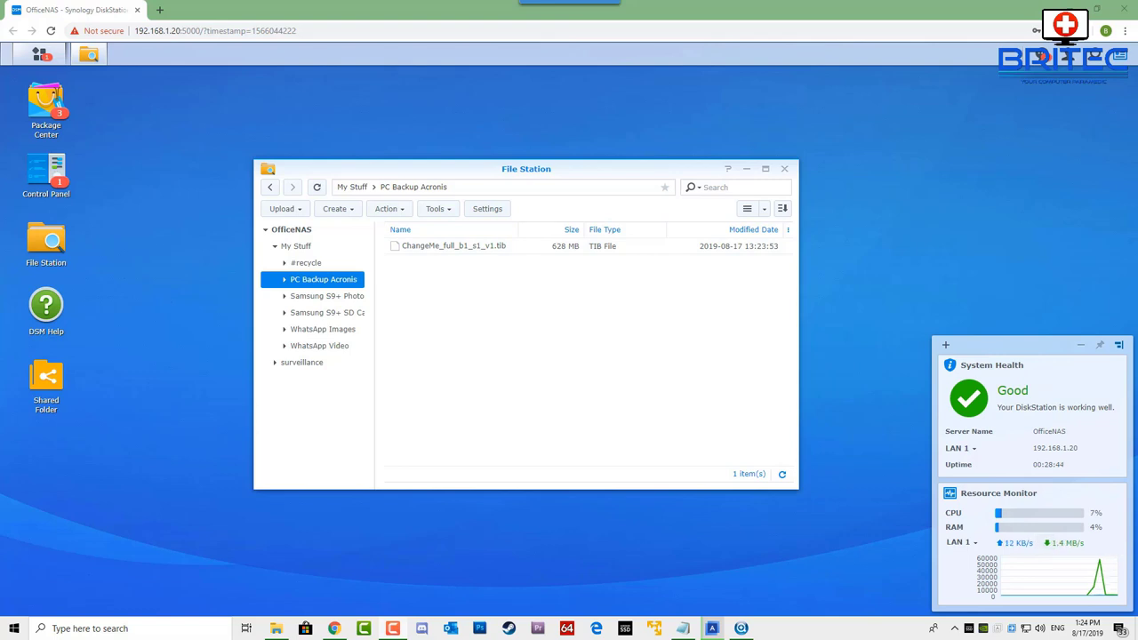
Minimize the DiskStation browser window after the ChangeMe .tib file appears in PC Backup Acronis
click(1070, 9)
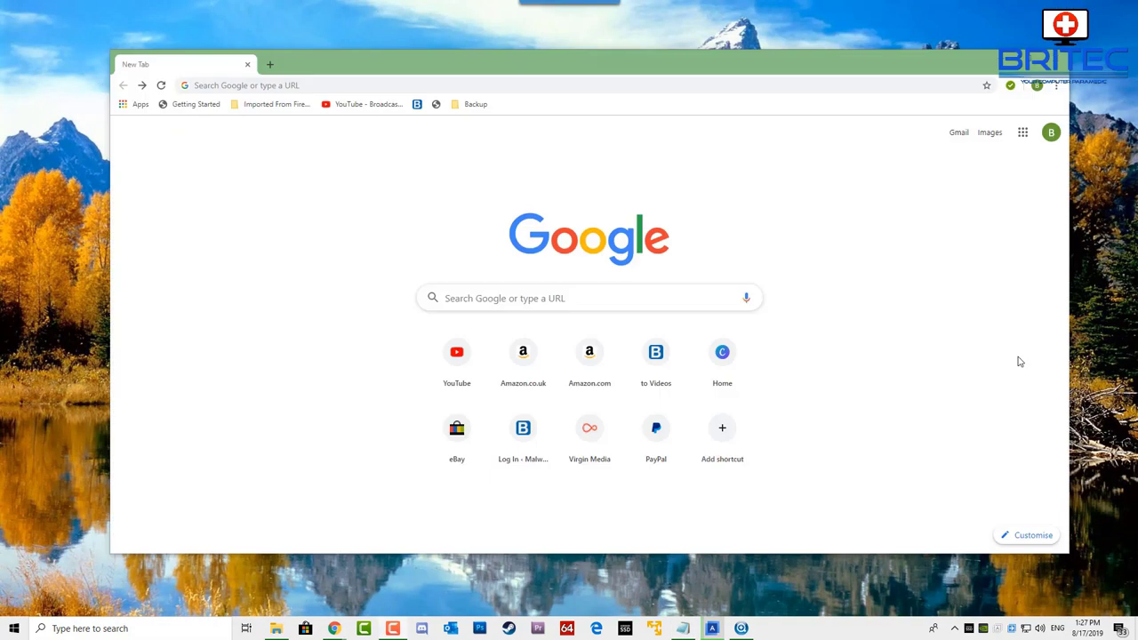
Export all Chrome bookmarks to an HTML file, then close the browser window
key(ctrl+shift+o)
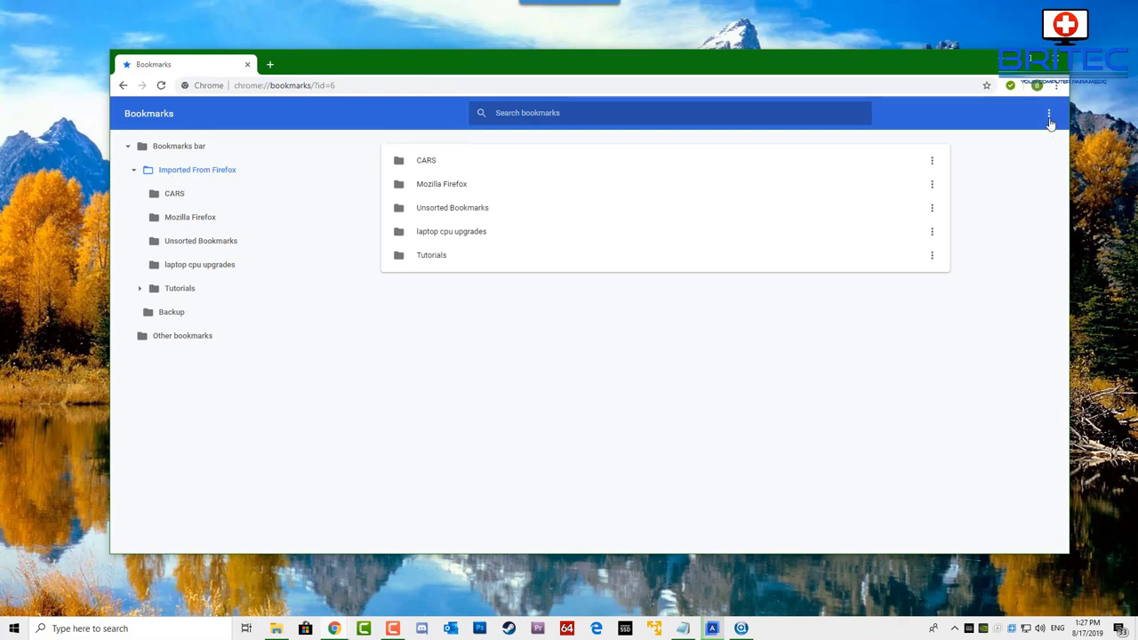
click(1050, 117)
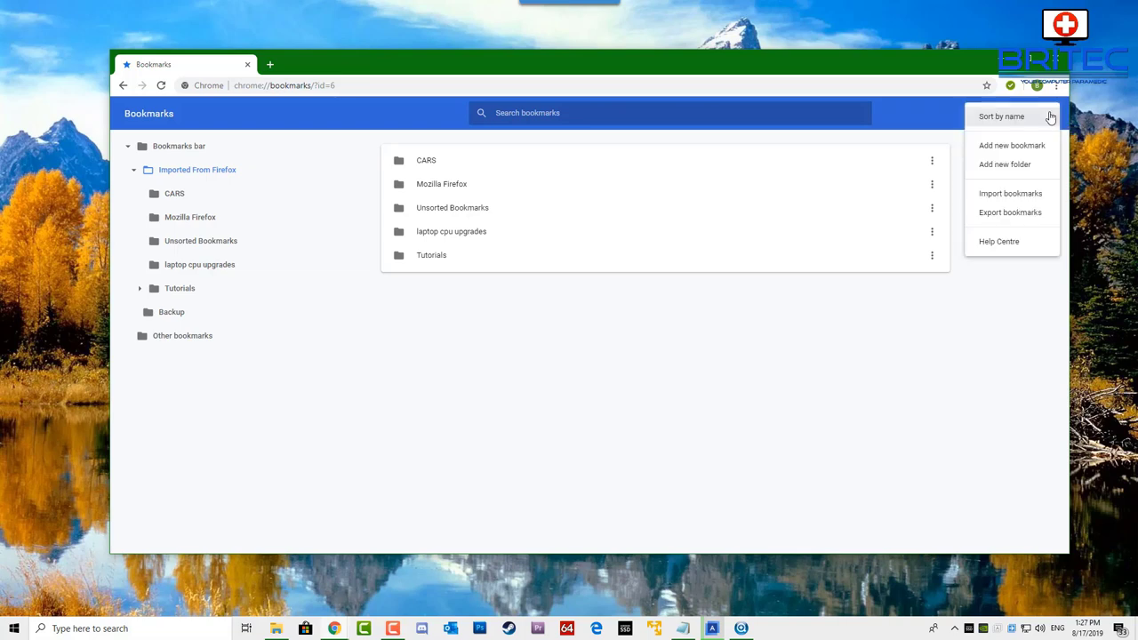
click(1010, 213)
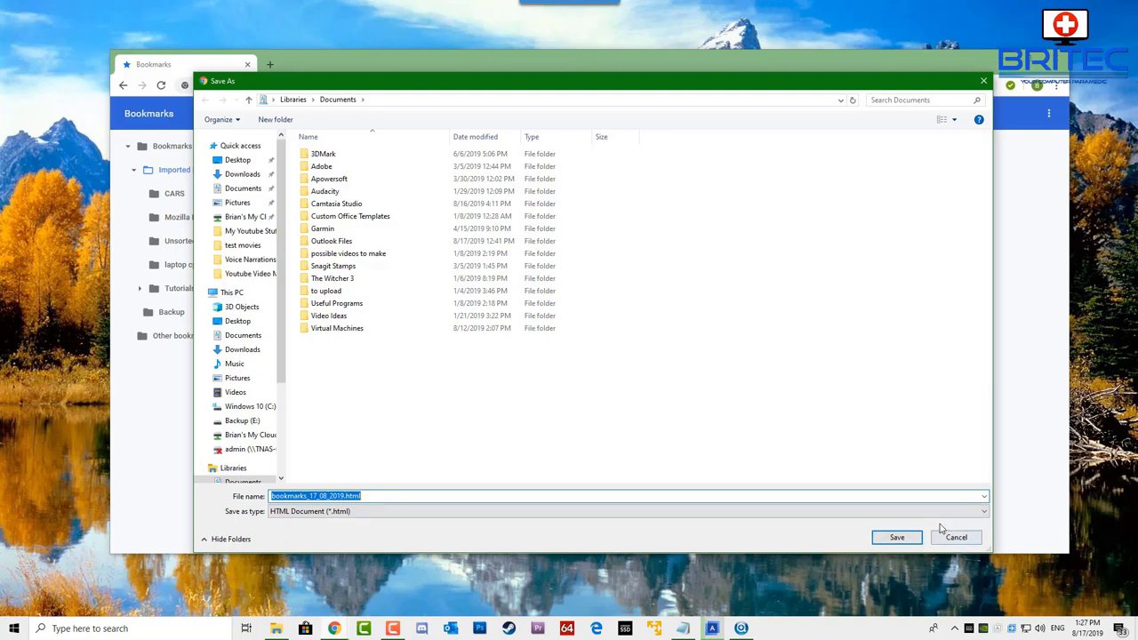
click(895, 540)
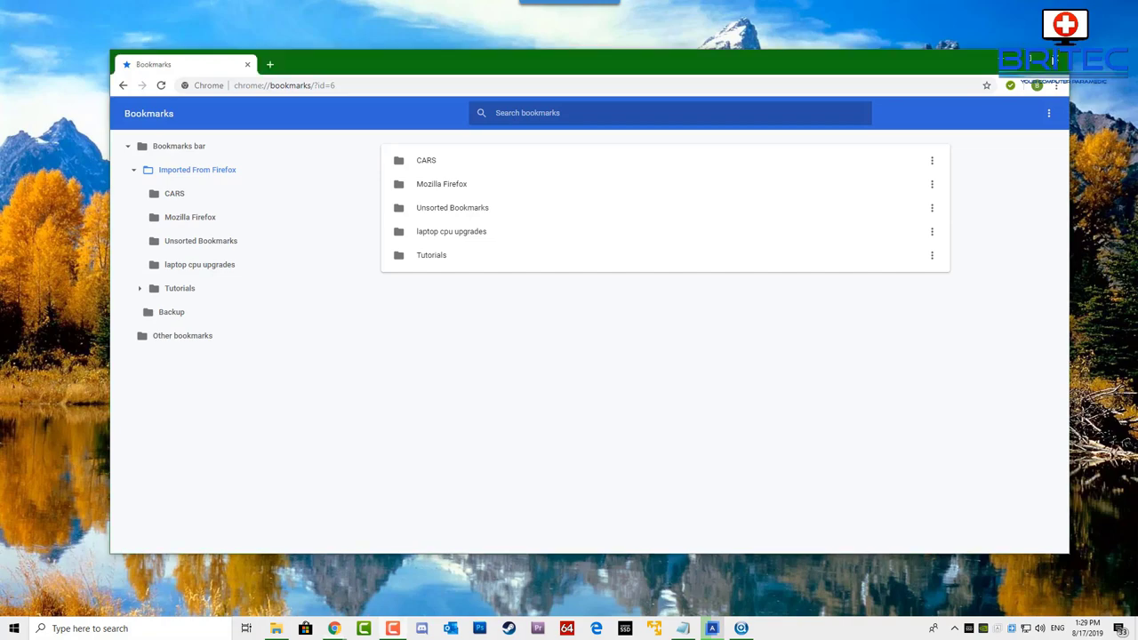
click(1049, 59)
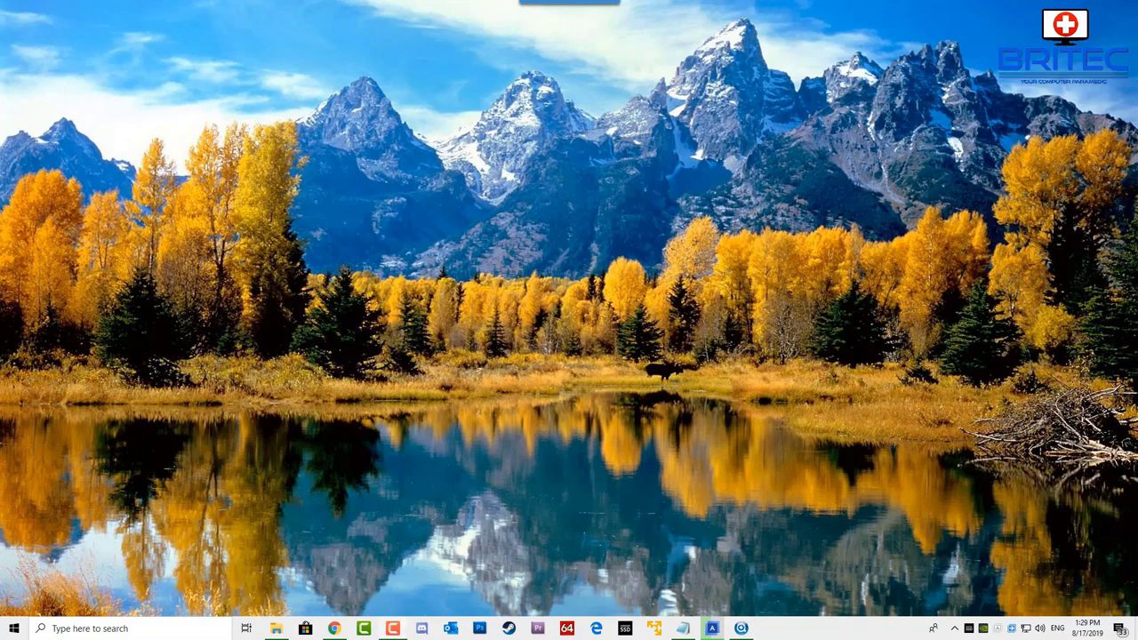
Confirm PC Backup Acronis holds the 18.42 GB ChangeMe .tib and bookmark exports, then close Acronis
click(712, 629)
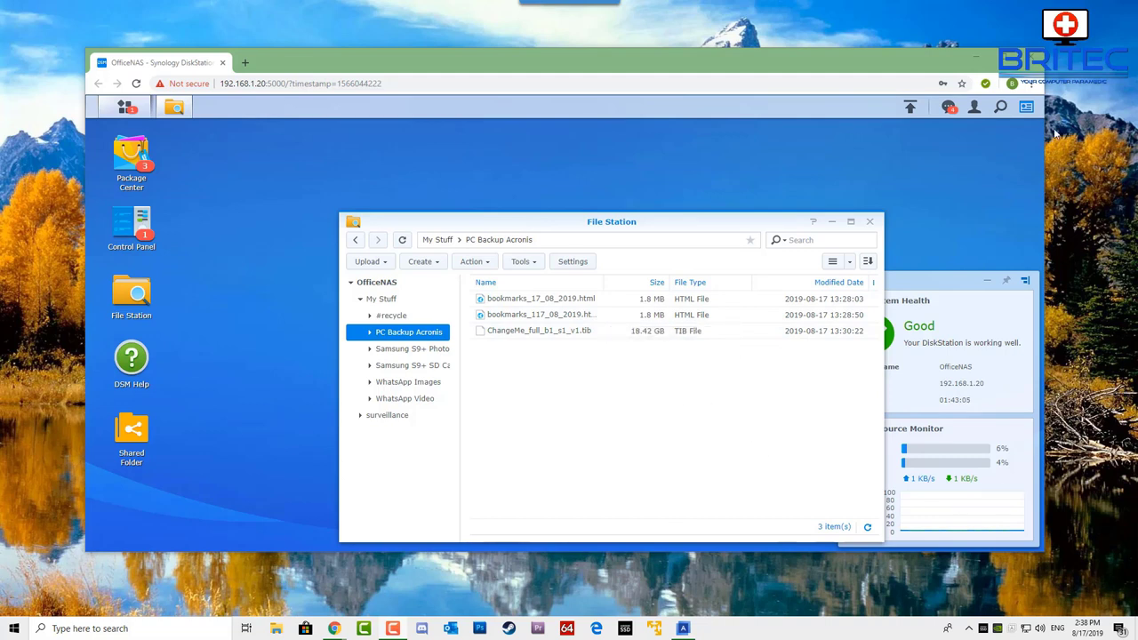
click(983, 157)
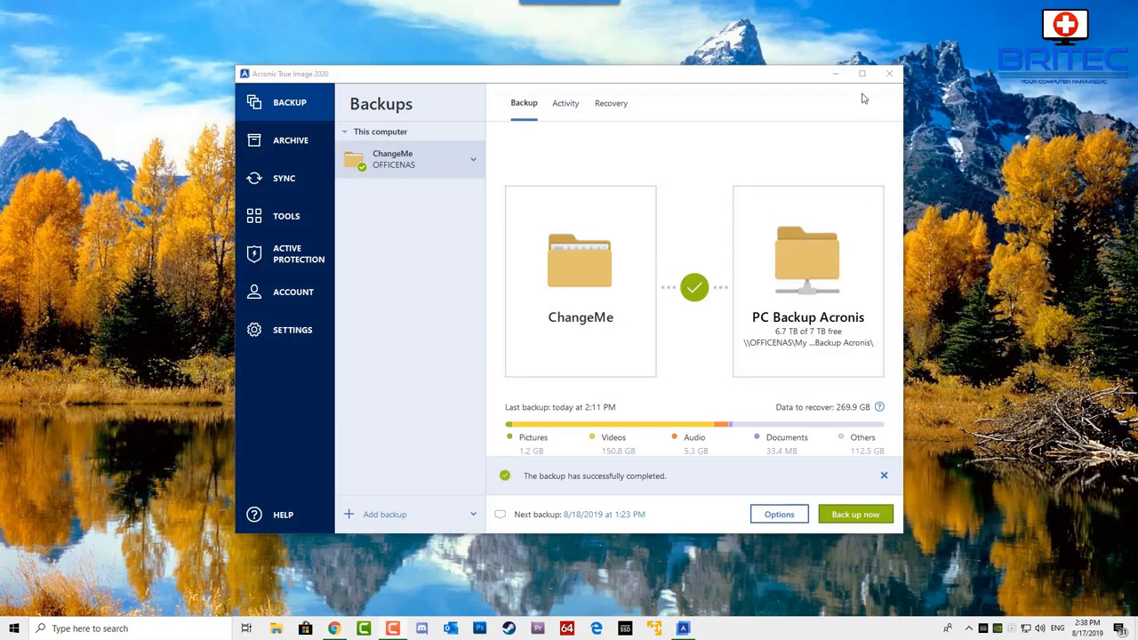
click(889, 74)
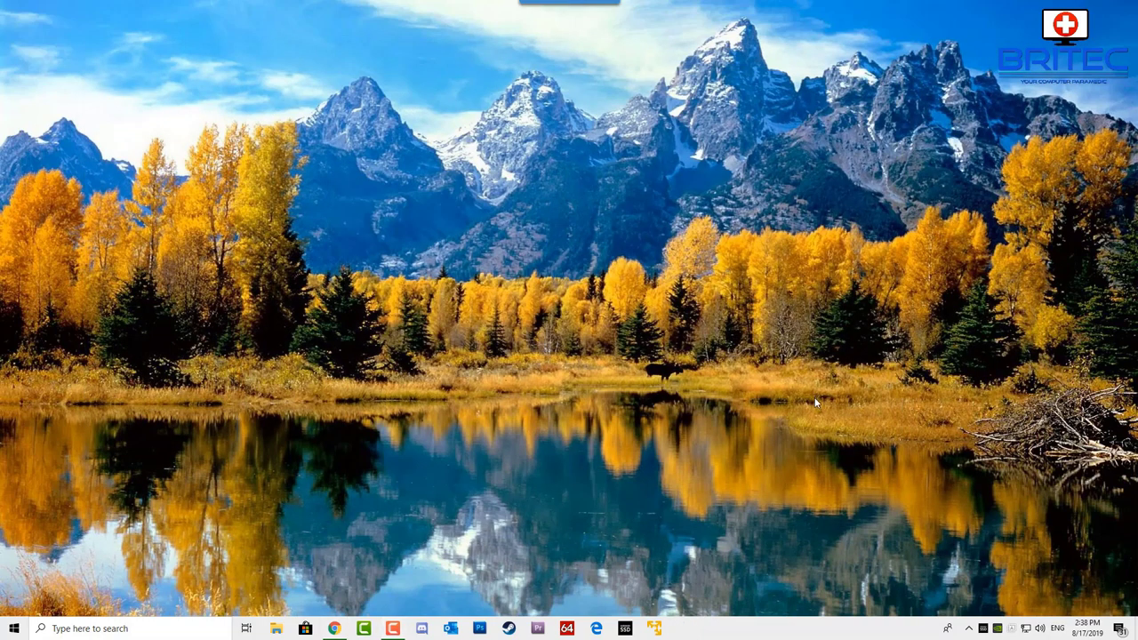
Download MediaCreationTool.exe from the Download Windows 10 page and run it
click(335, 629)
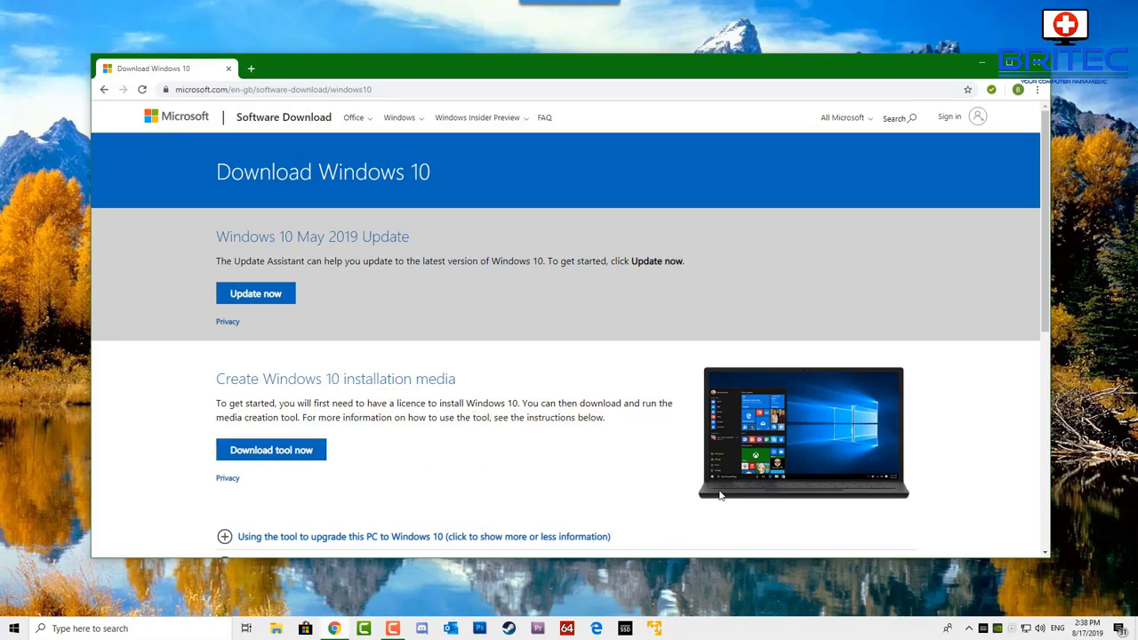
click(319, 453)
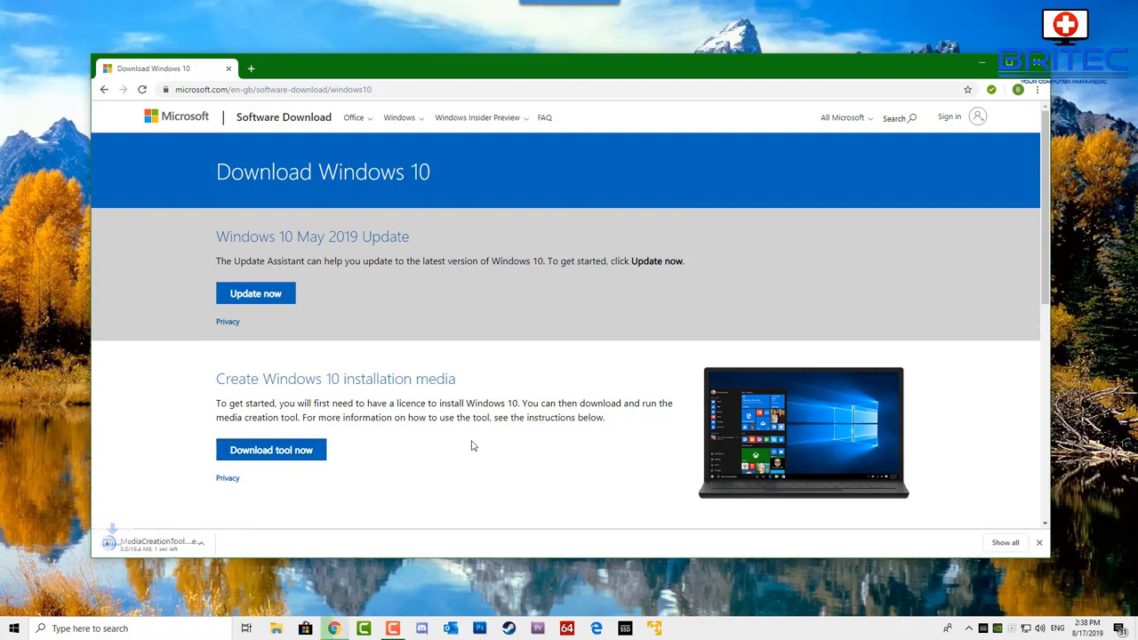
click(163, 554)
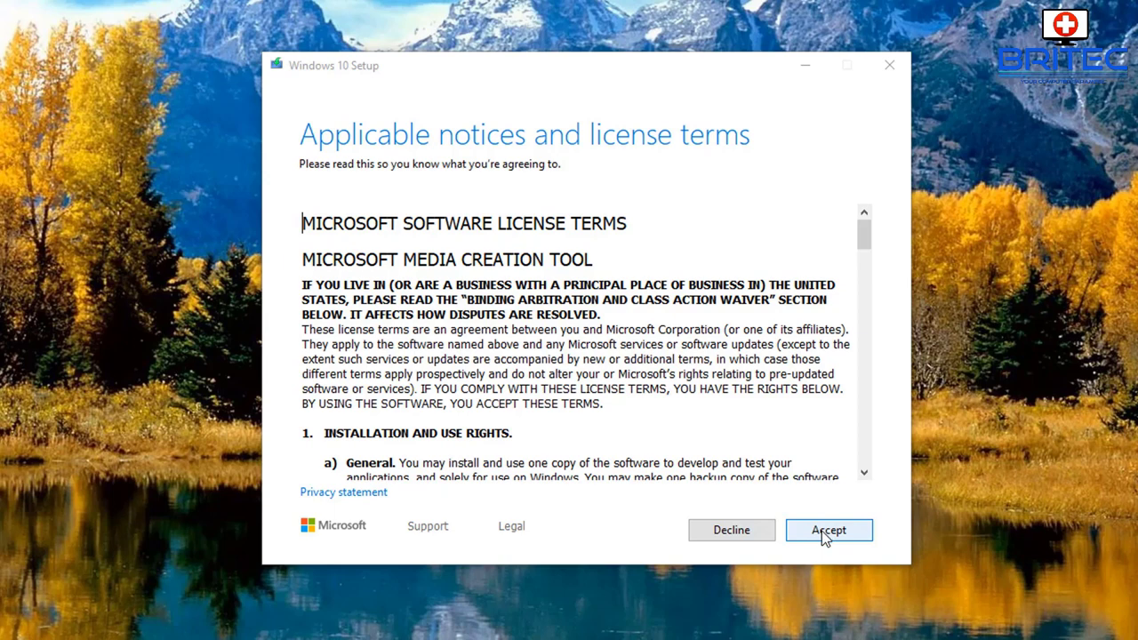
Accept the licence terms and choose to create installation media for another PC
click(822, 531)
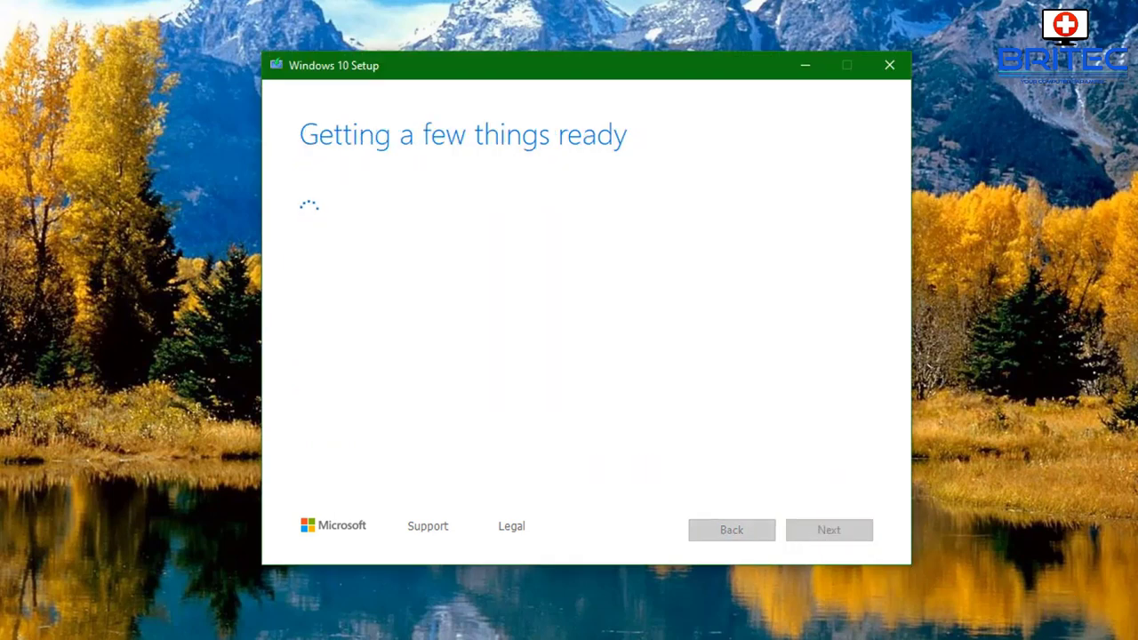
click(601, 320)
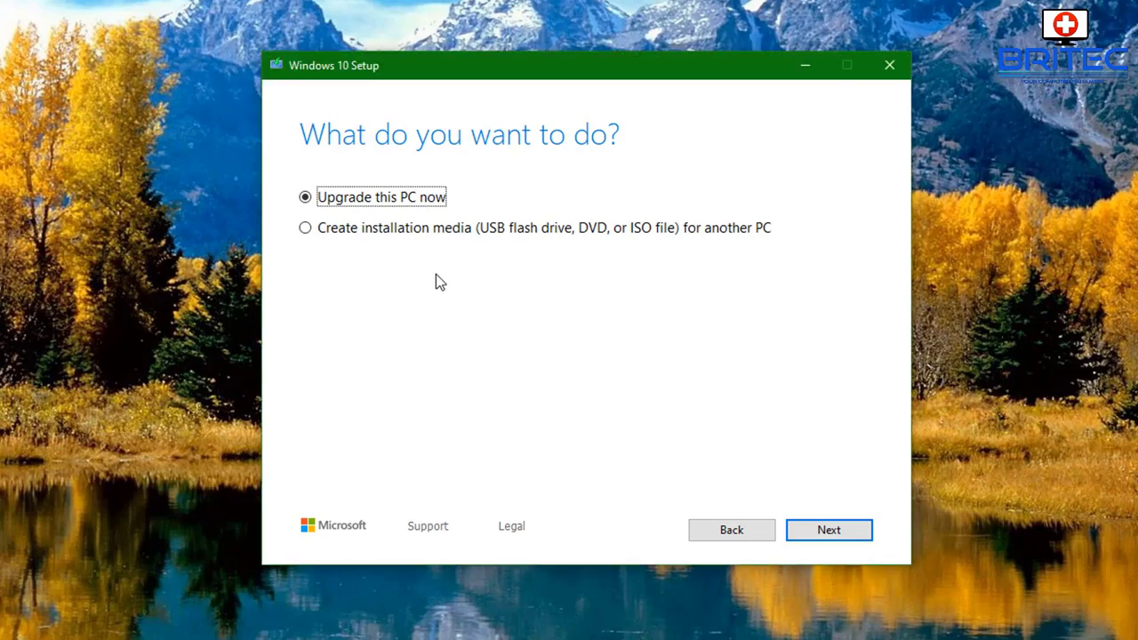
click(330, 233)
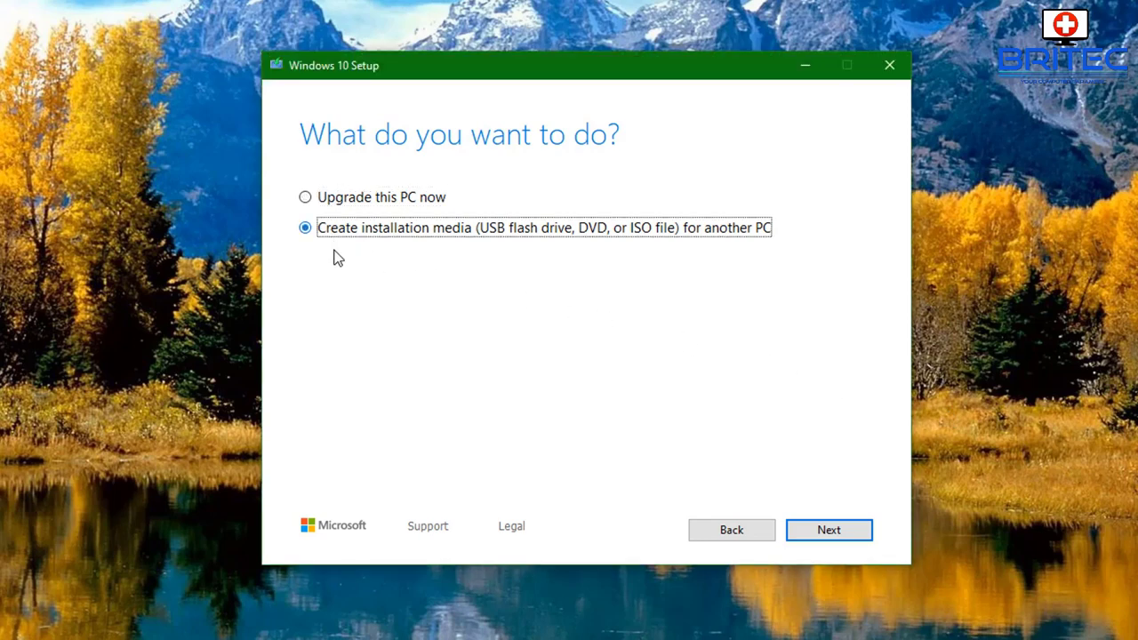
click(819, 531)
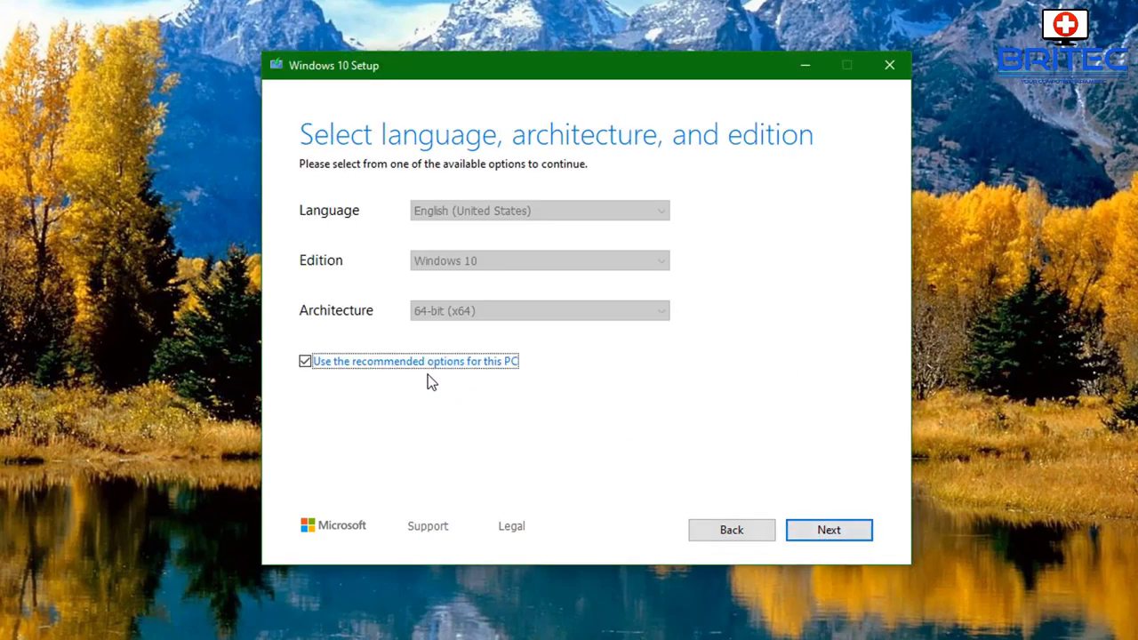
Keep English, Windows 10, 64-bit and write the installer to USB flash drive D:
click(305, 362)
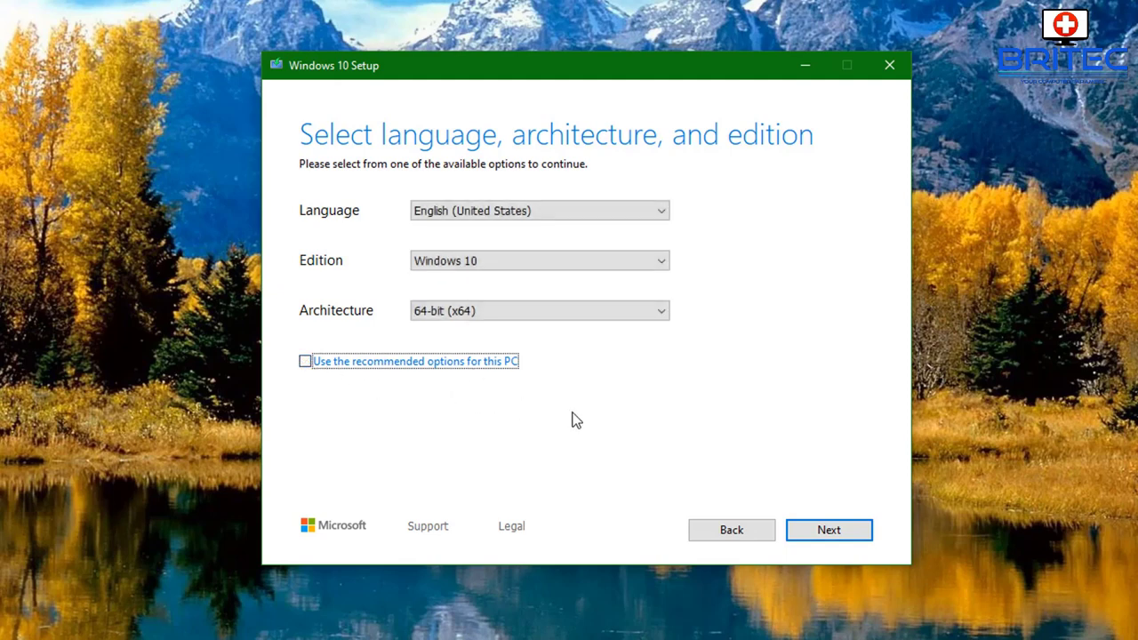
click(829, 532)
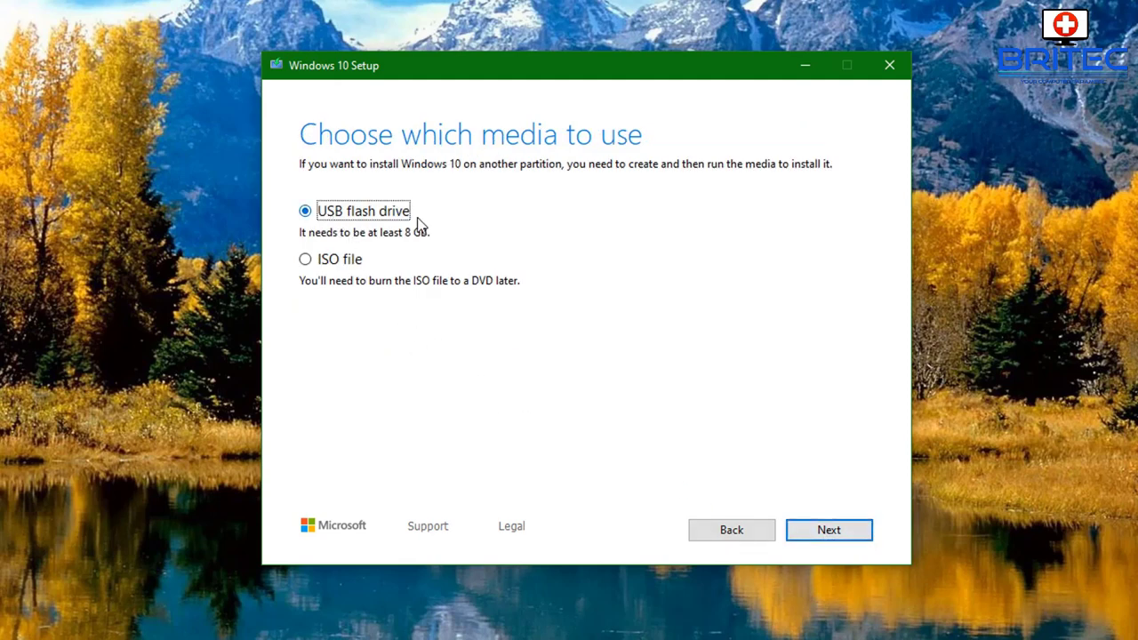
click(841, 536)
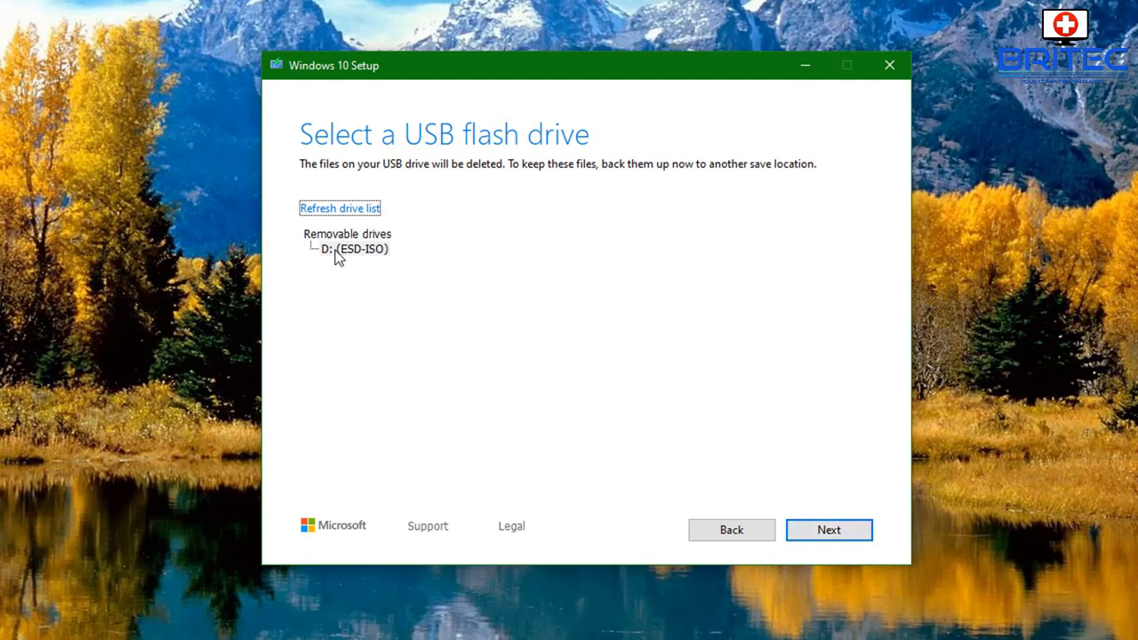
click(826, 533)
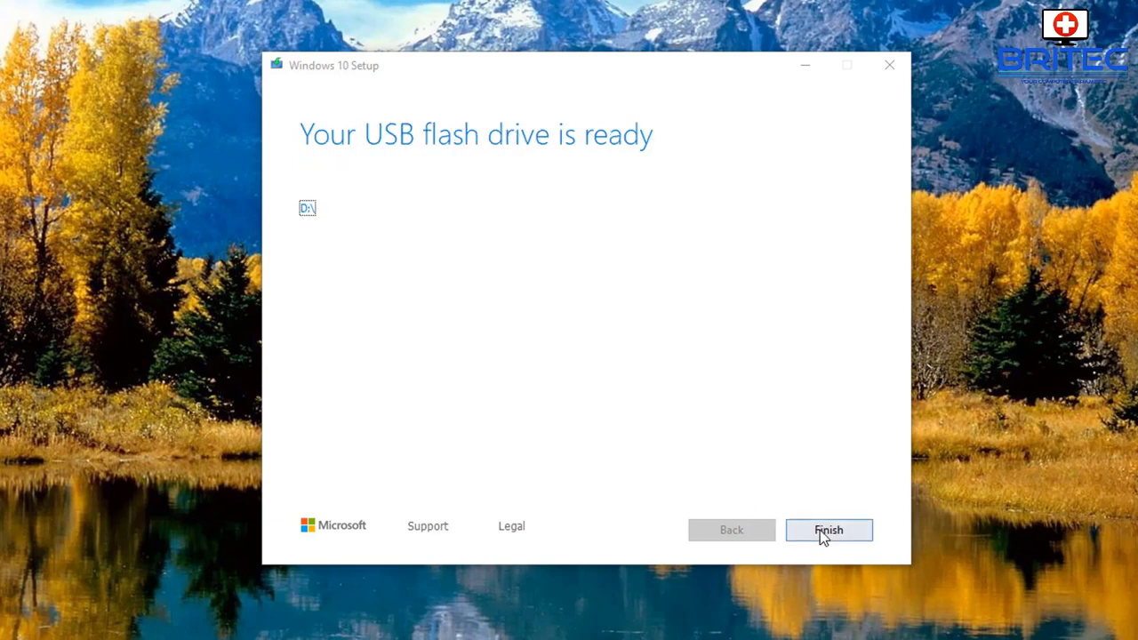
Finish Windows 10 Setup and subscribe to the Britec09 YouTube channel
click(819, 529)
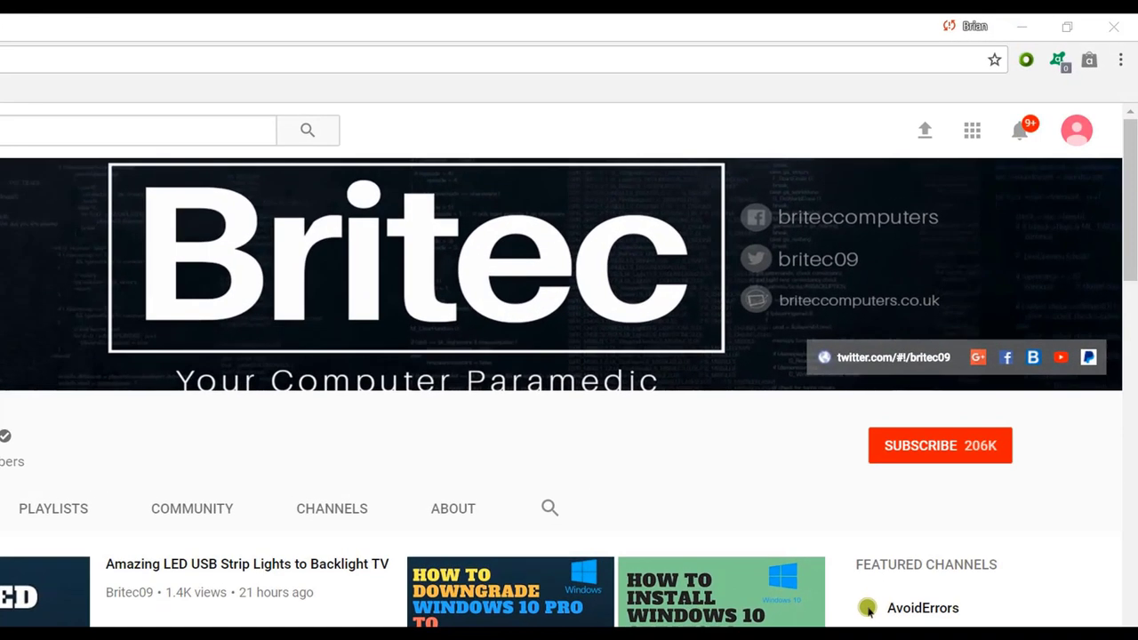
click(953, 461)
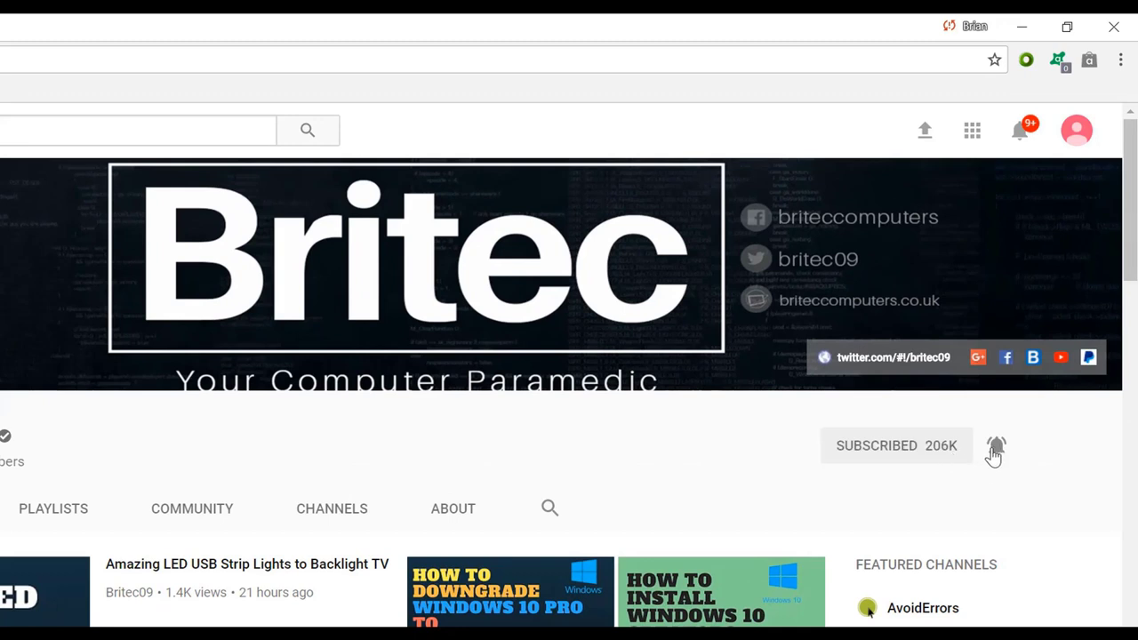